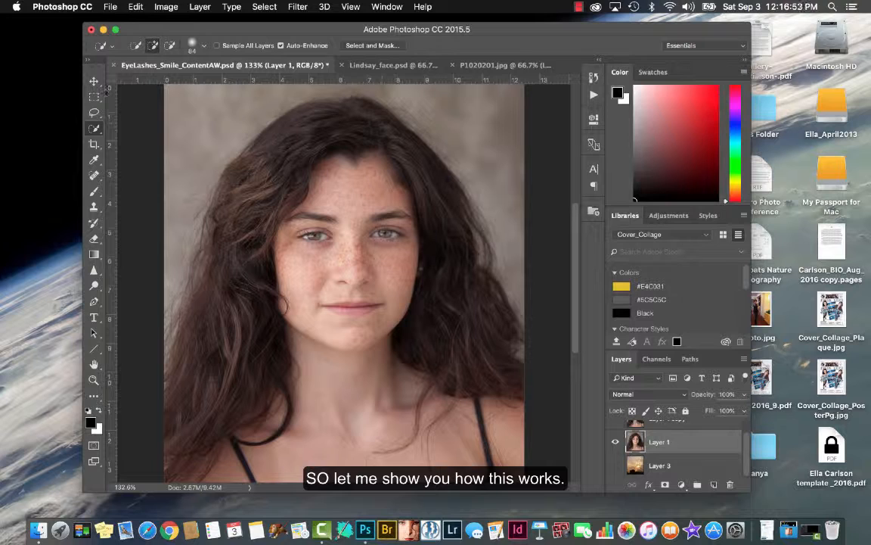
click(94, 97)
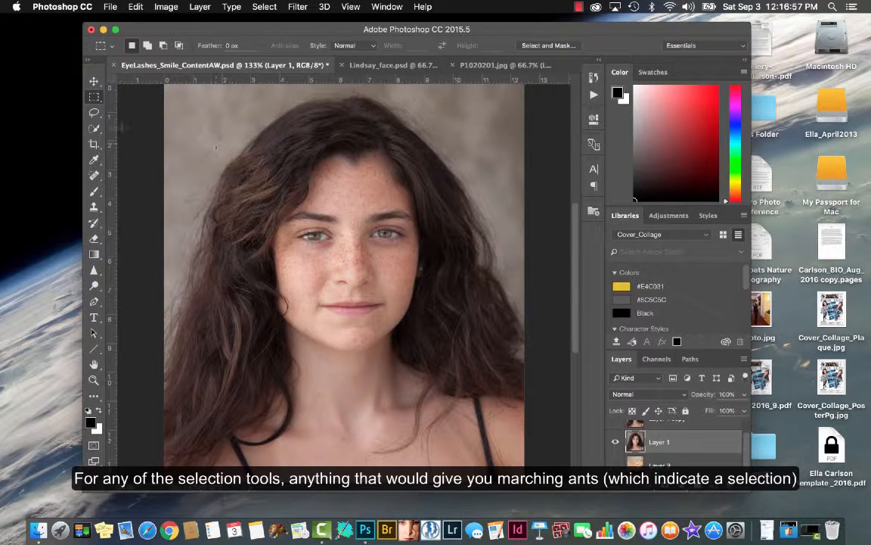
click(93, 130)
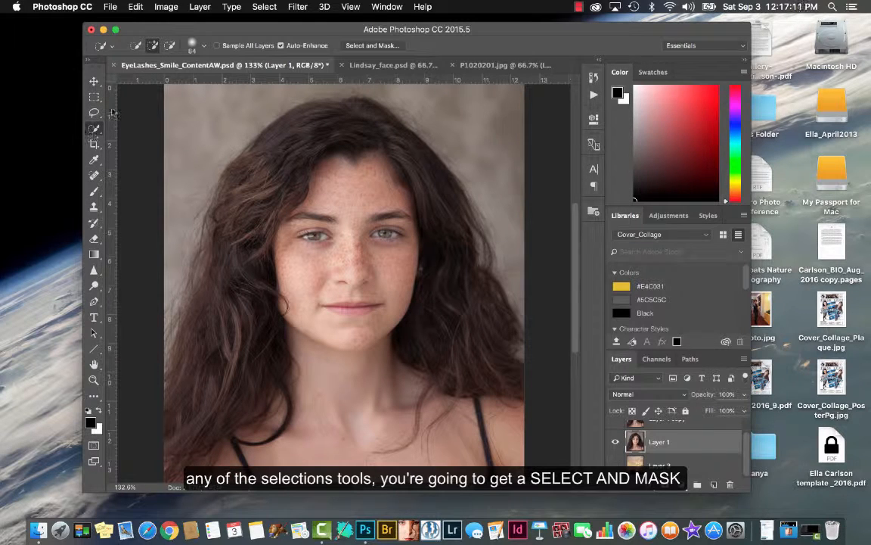
click(373, 46)
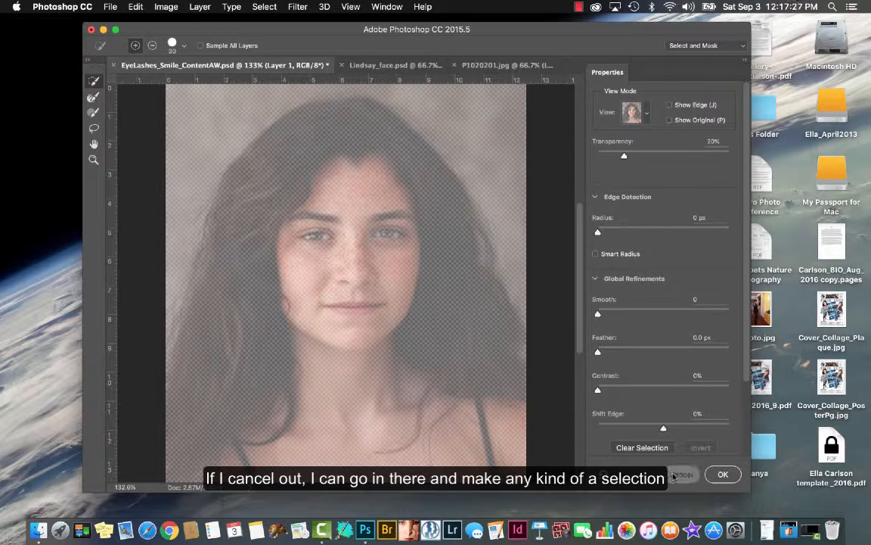
key(Escape)
key(m)
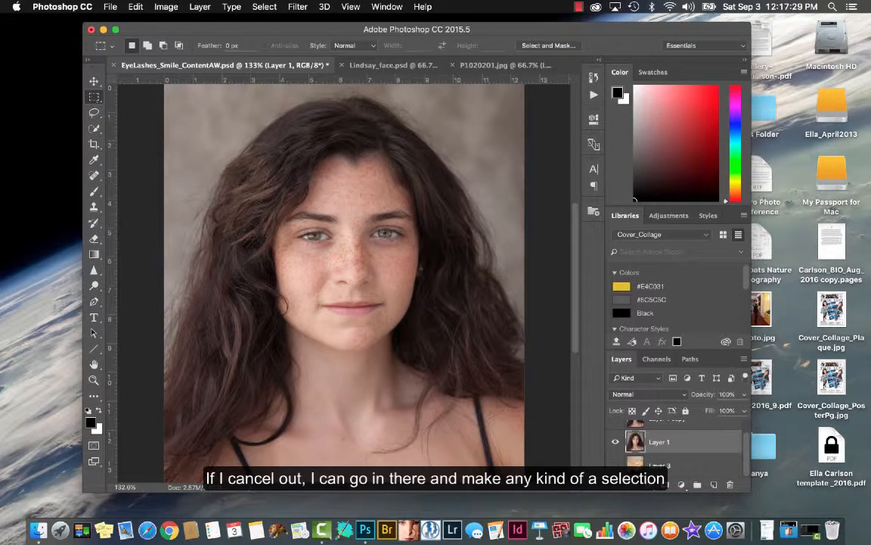
mouse_move(274, 161)
mouse_down()
mouse_move(415, 301)
mouse_move(418, 344)
mouse_up()
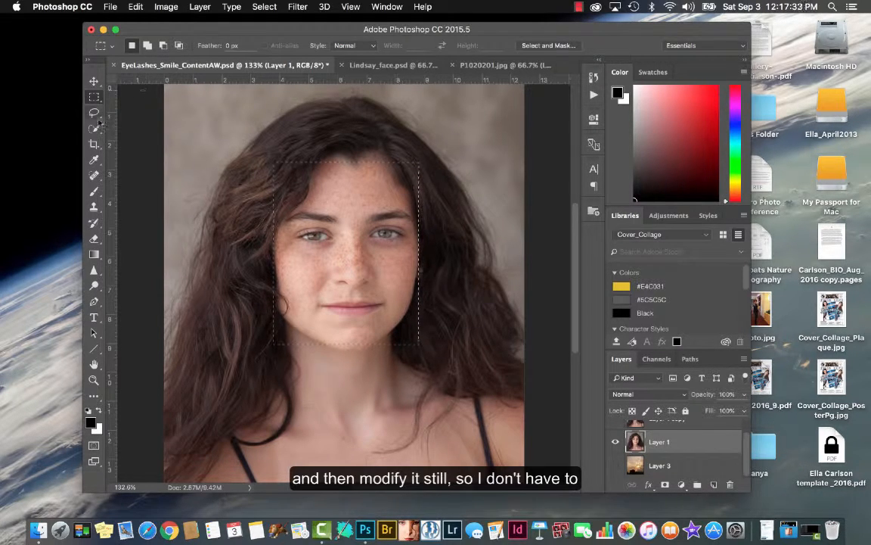
click(95, 113)
key(super+d)
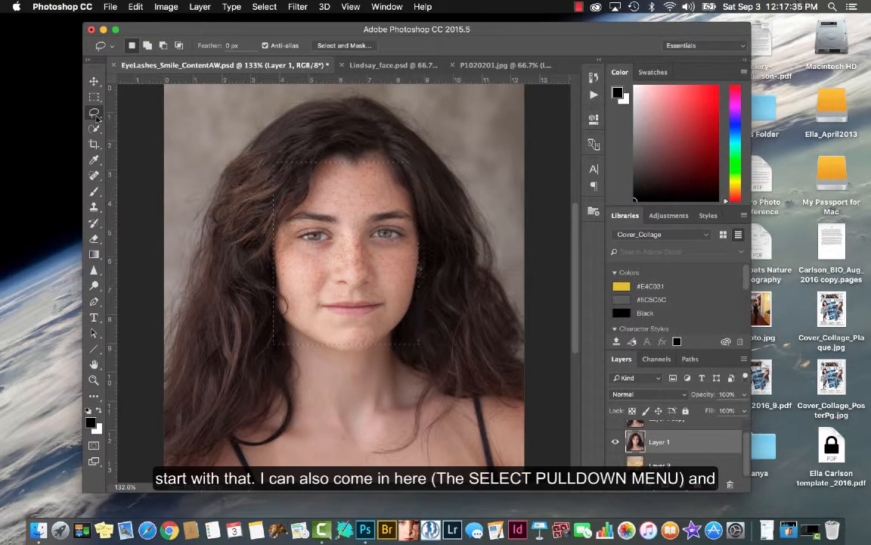
click(265, 7)
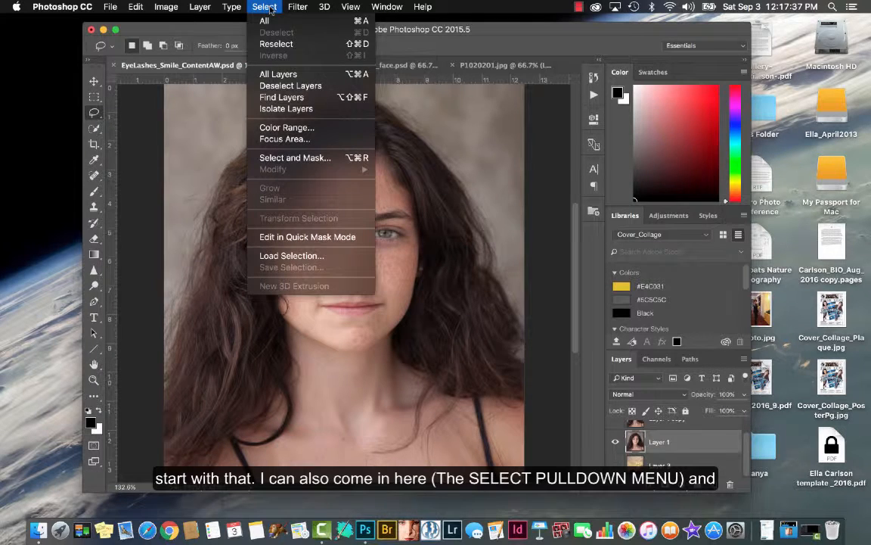
click(274, 129)
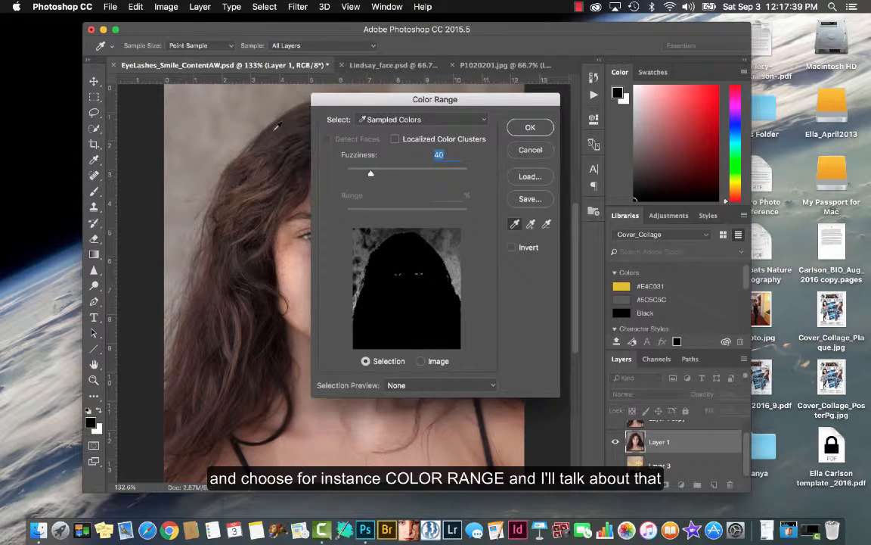
click(530, 150)
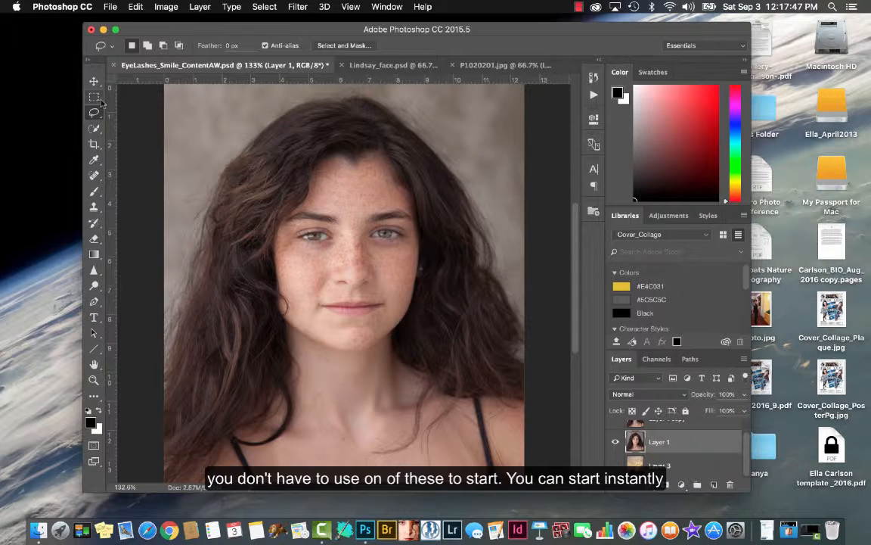
Enter the Select and Mask workspace and set the view's transparency to 22%
click(338, 46)
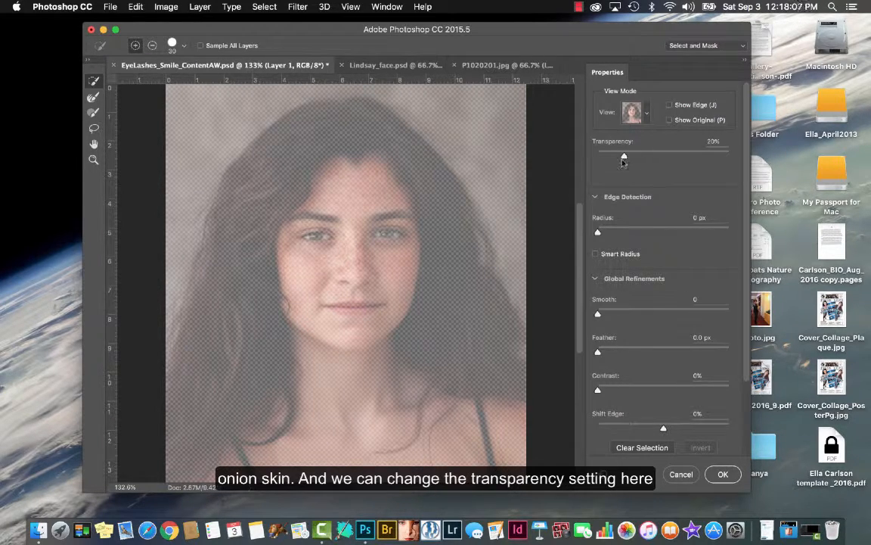
mouse_move(624, 156)
mouse_down()
mouse_move(703, 156)
mouse_move(649, 156)
mouse_move(632, 162)
mouse_move(698, 169)
mouse_move(623, 174)
mouse_move(626, 158)
mouse_up()
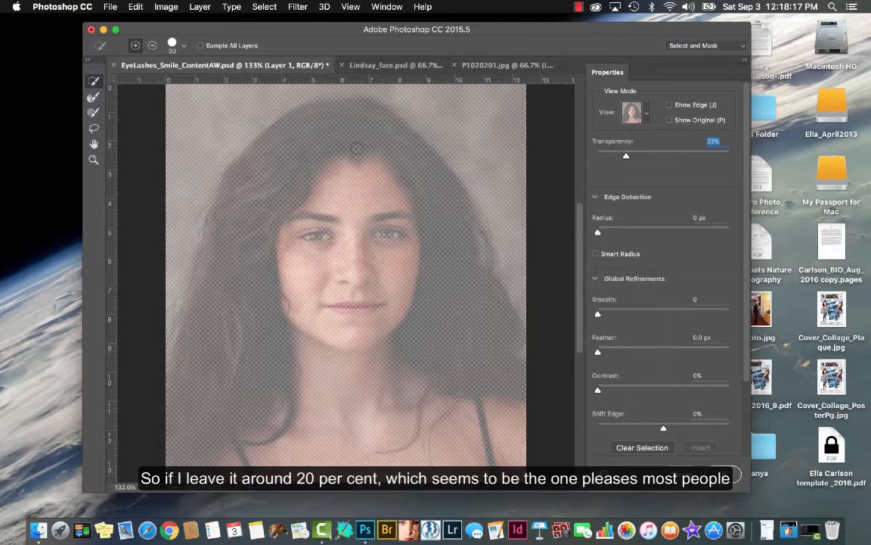
Enlarge the Quick Selection brush to 60 px and brush over the woman's hair, face and shoulders to select her
key(bracketright)
key(bracketright)
key(bracketright)
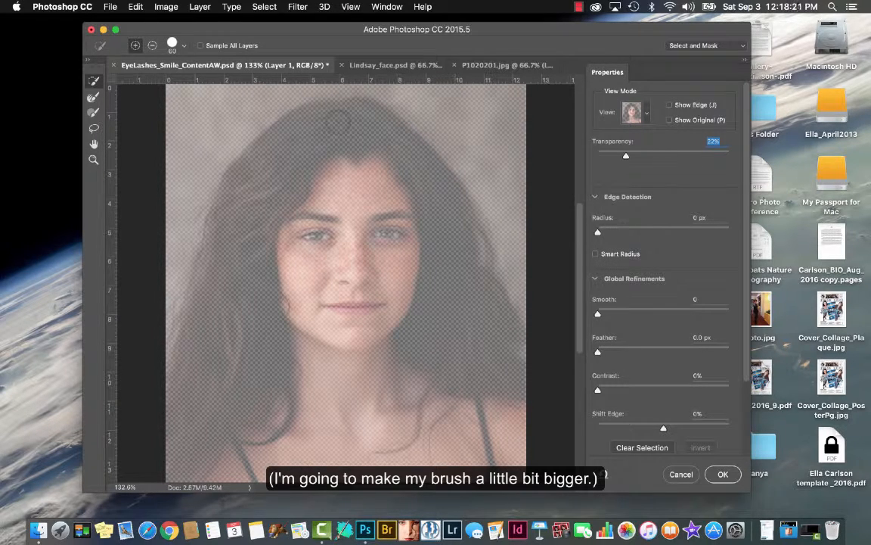
mouse_move(303, 114)
mouse_down()
mouse_move(257, 162)
mouse_move(272, 253)
mouse_move(333, 198)
mouse_move(325, 240)
mouse_move(308, 293)
mouse_move(286, 306)
mouse_move(265, 230)
mouse_move(231, 193)
mouse_move(220, 280)
mouse_move(242, 318)
mouse_up()
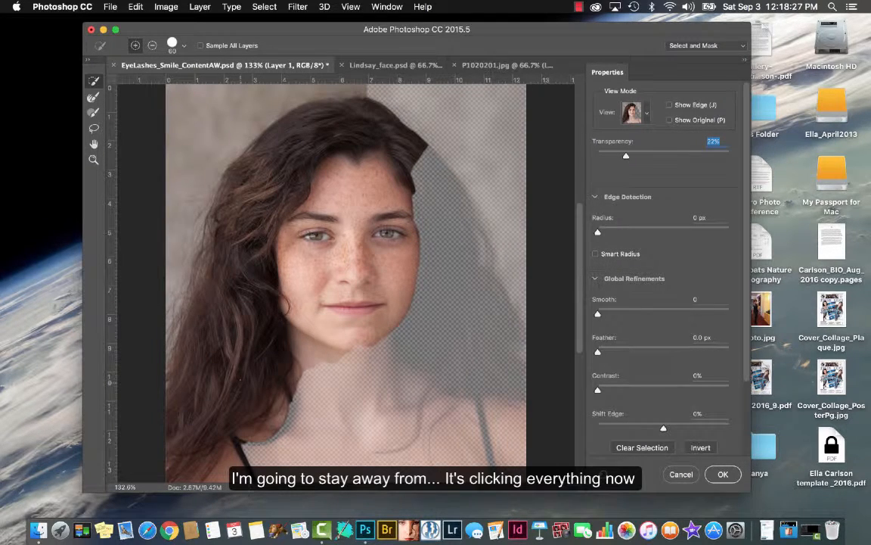
mouse_move(241, 379)
mouse_down()
mouse_move(331, 151)
mouse_move(362, 161)
mouse_move(434, 249)
mouse_move(435, 368)
mouse_up()
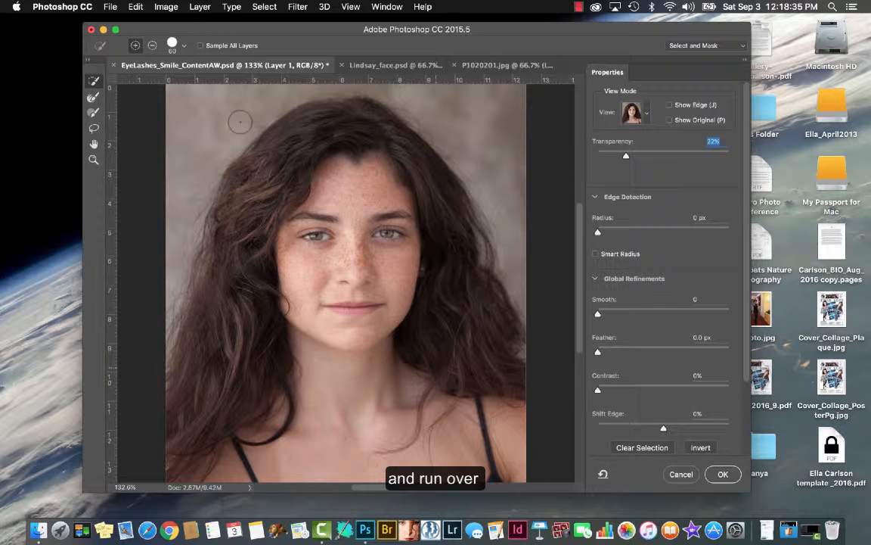
Subtract the background beside the hair on the left half of the photo from the selection
key(alt)
mouse_move(239, 122)
mouse_down()
mouse_move(195, 176)
mouse_move(192, 201)
mouse_move(202, 191)
mouse_move(203, 226)
mouse_move(180, 307)
mouse_move(200, 284)
mouse_move(202, 291)
mouse_move(180, 363)
mouse_up()
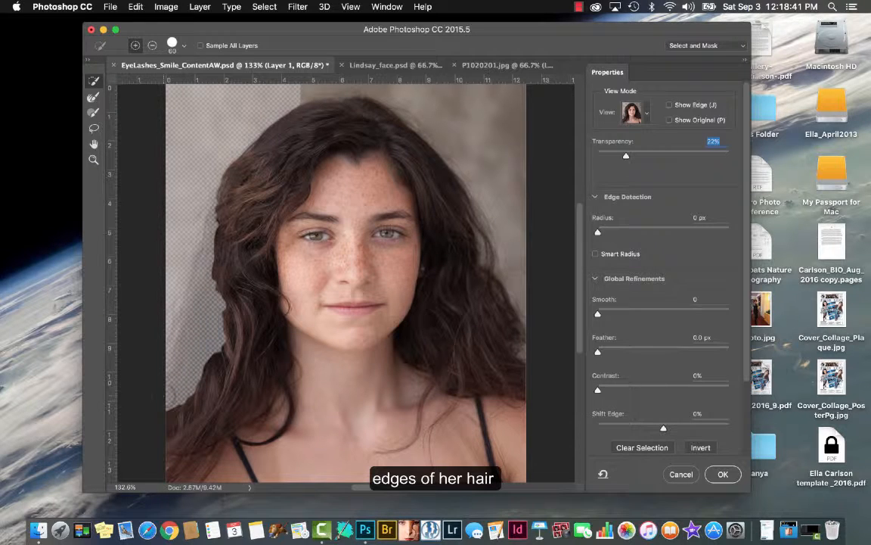
drag(212, 290, 215, 359)
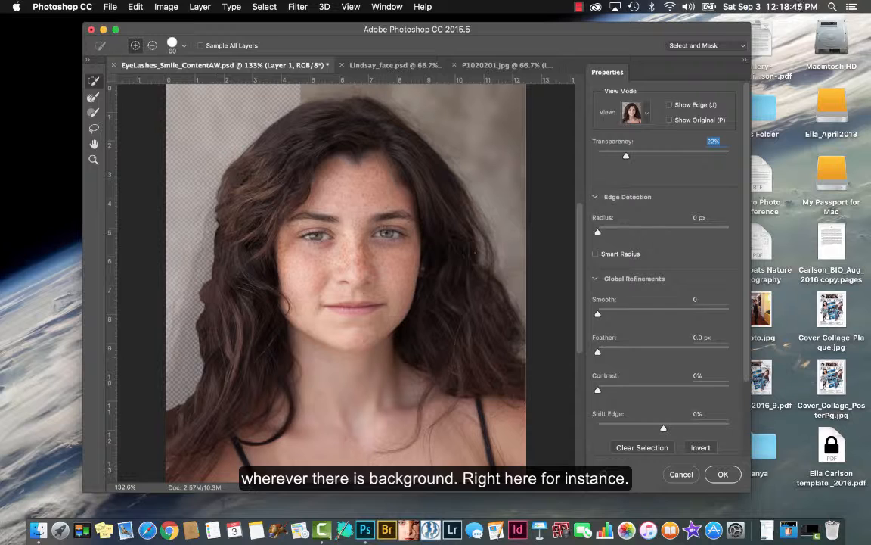
Subtract the background beside the hair on the right half of the photo from the selection
click(152, 46)
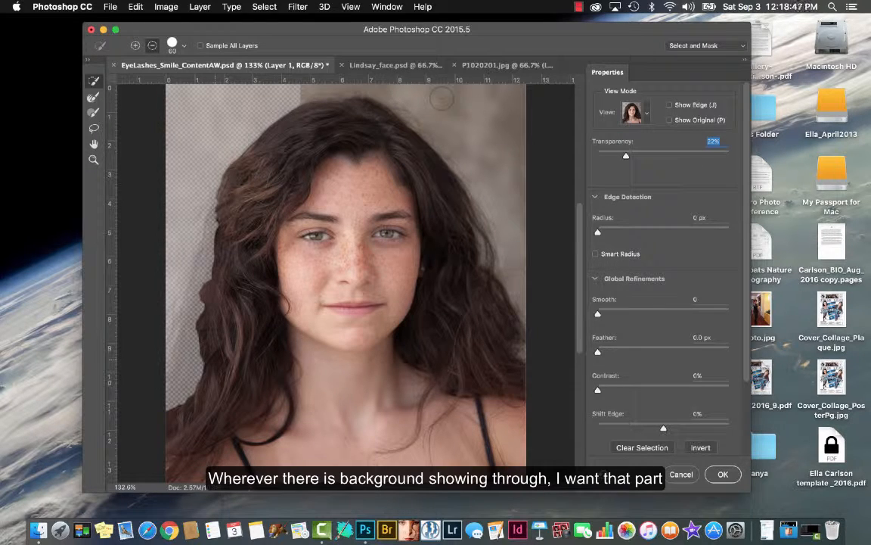
mouse_move(441, 99)
mouse_down()
mouse_move(346, 85)
mouse_move(410, 101)
mouse_move(466, 148)
mouse_move(492, 201)
mouse_move(483, 213)
mouse_move(495, 263)
mouse_up()
drag(478, 200, 470, 179)
drag(508, 278, 518, 346)
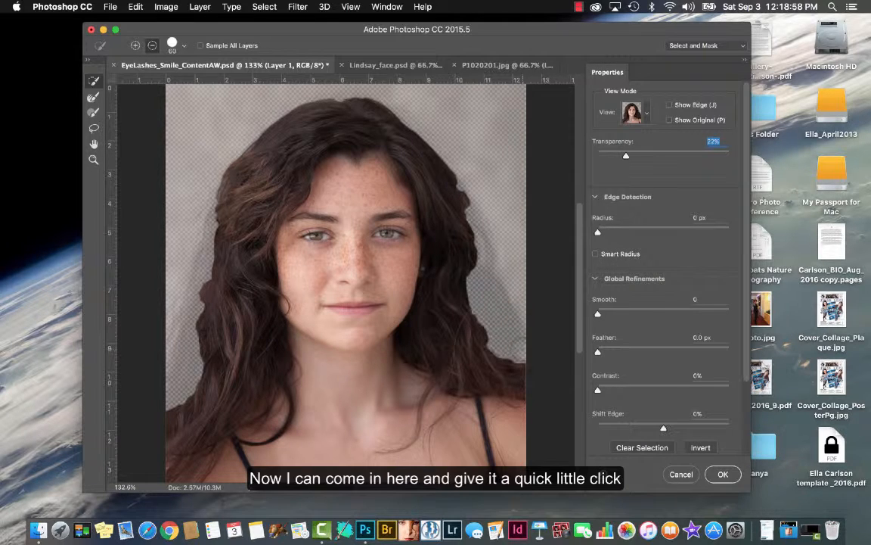
Add the missing lower hair on the right half of the photo back to the selection
click(482, 297)
click(490, 307)
click(495, 330)
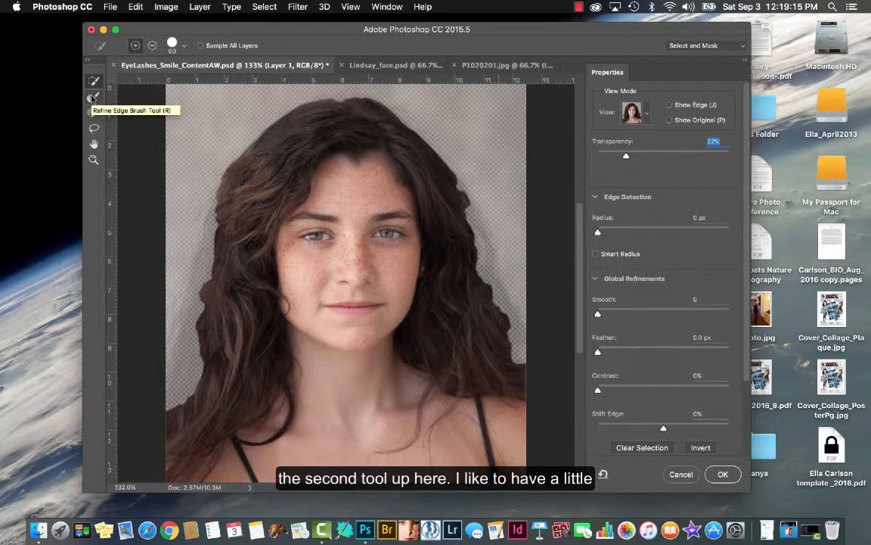
Set the Quick Selection brush to 57% hardness and 56 px size
click(183, 47)
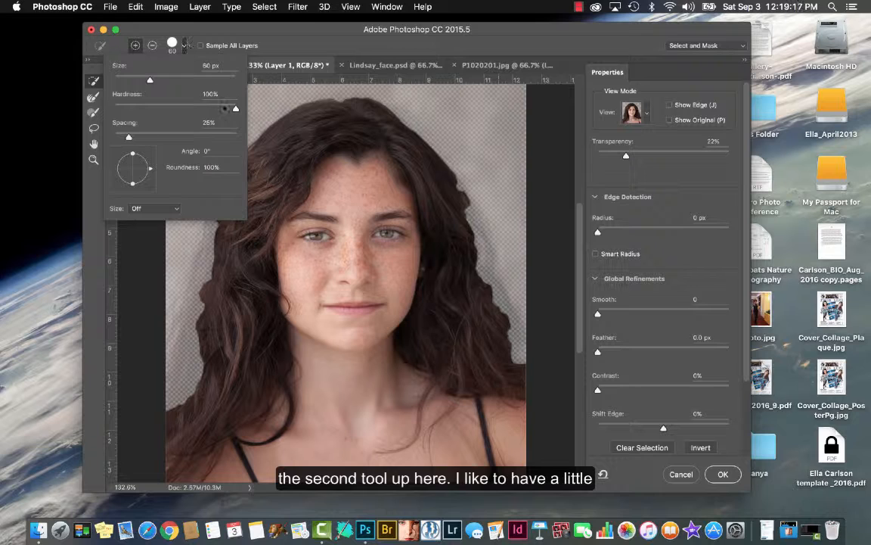
drag(234, 115, 187, 107)
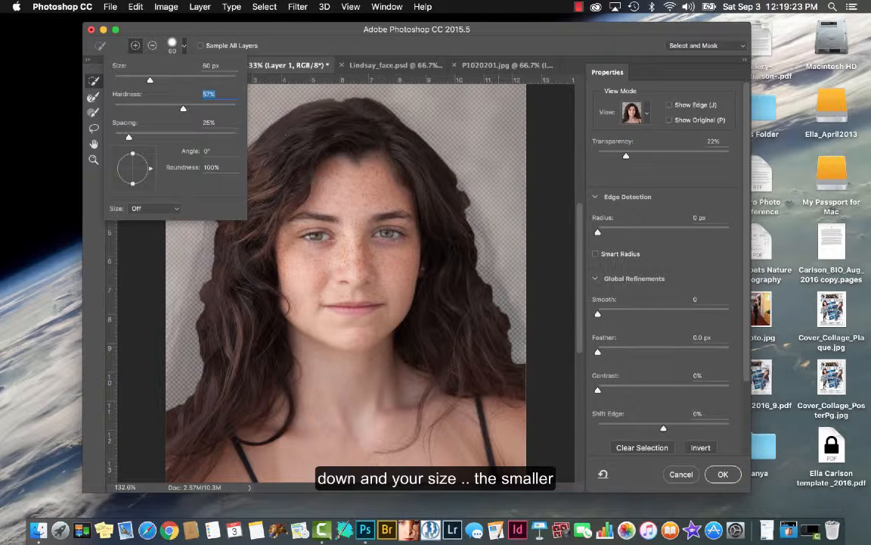
drag(150, 80, 148, 83)
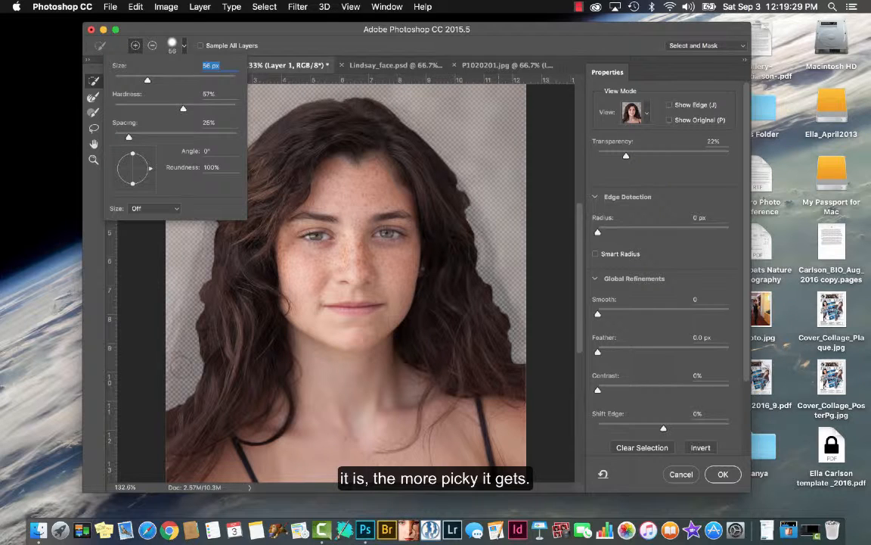
Brush along the outer hair edge on the left half of the photo with the Quick Selection tool
mouse_move(169, 363)
mouse_down()
mouse_move(164, 370)
mouse_move(156, 357)
mouse_move(177, 281)
mouse_move(156, 288)
mouse_up()
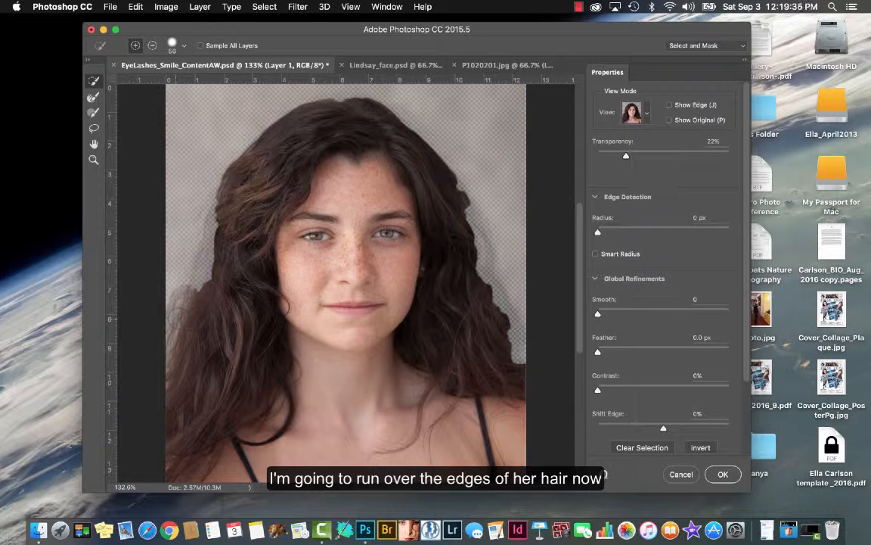
mouse_move(172, 251)
mouse_down()
mouse_move(186, 186)
mouse_move(222, 133)
mouse_up()
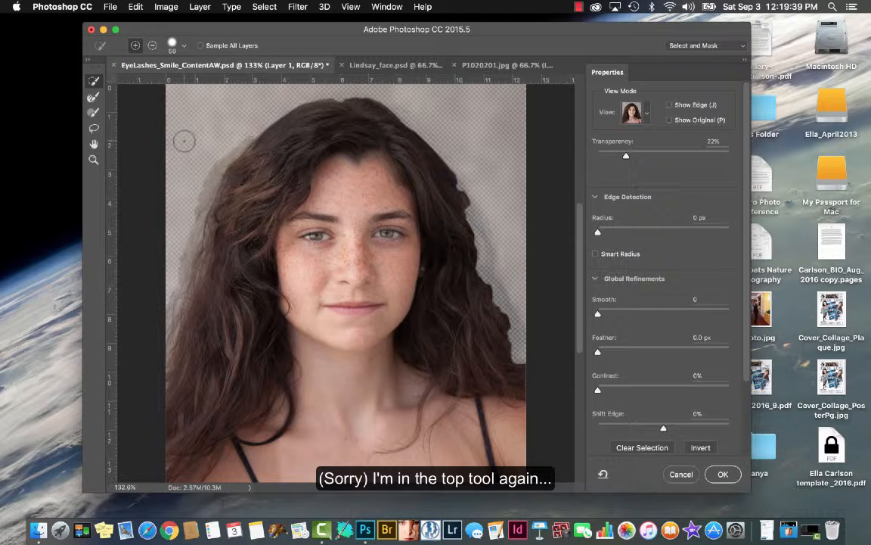
Brush along the hair outline on both sides of the head with the Refine Edge Brush to recover the fine strands
click(93, 97)
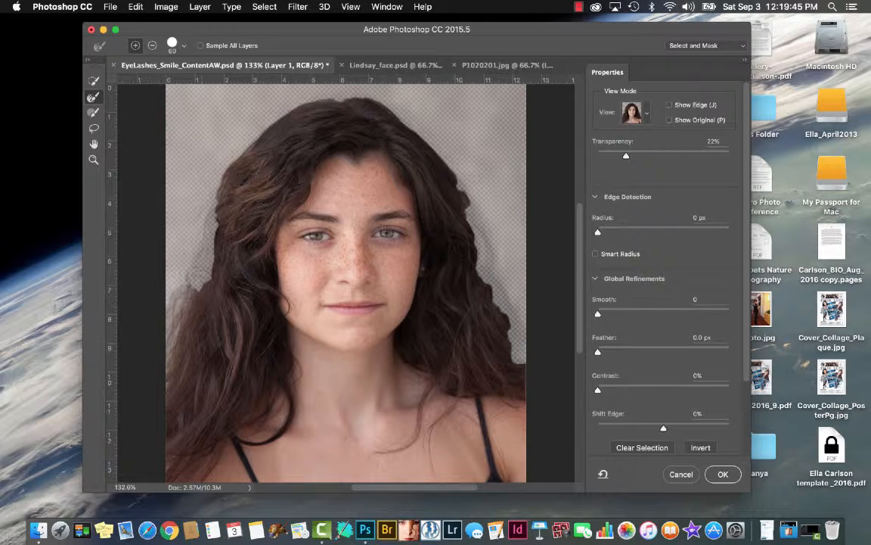
mouse_move(177, 354)
mouse_down()
mouse_move(203, 231)
mouse_move(187, 306)
mouse_up()
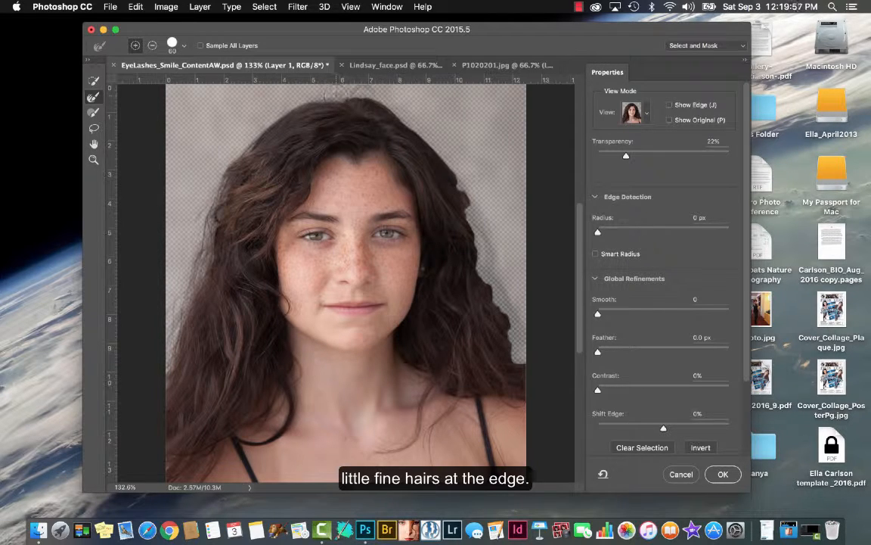
mouse_move(409, 115)
mouse_down()
mouse_move(426, 119)
mouse_move(466, 168)
mouse_move(518, 354)
mouse_up()
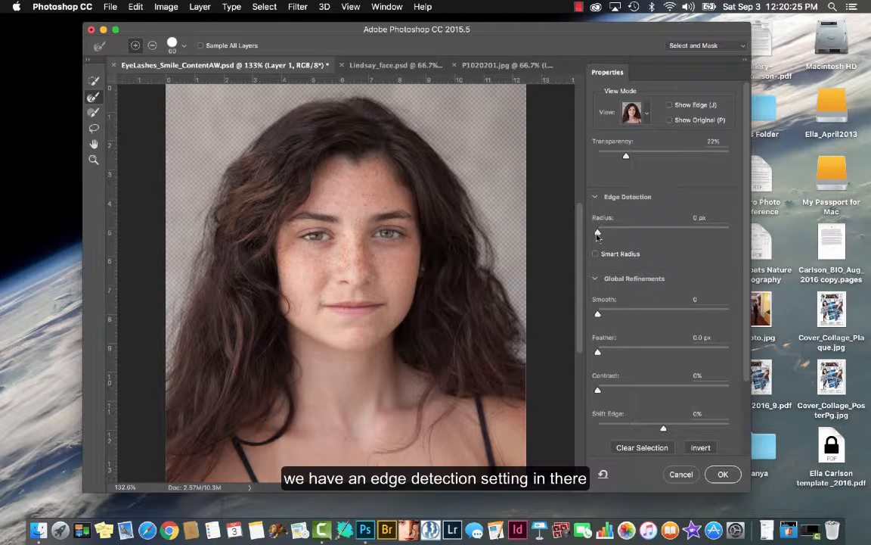
Try edge detection radii of 24 px and 2 px while checking the hair edge up close
drag(597, 234, 661, 234)
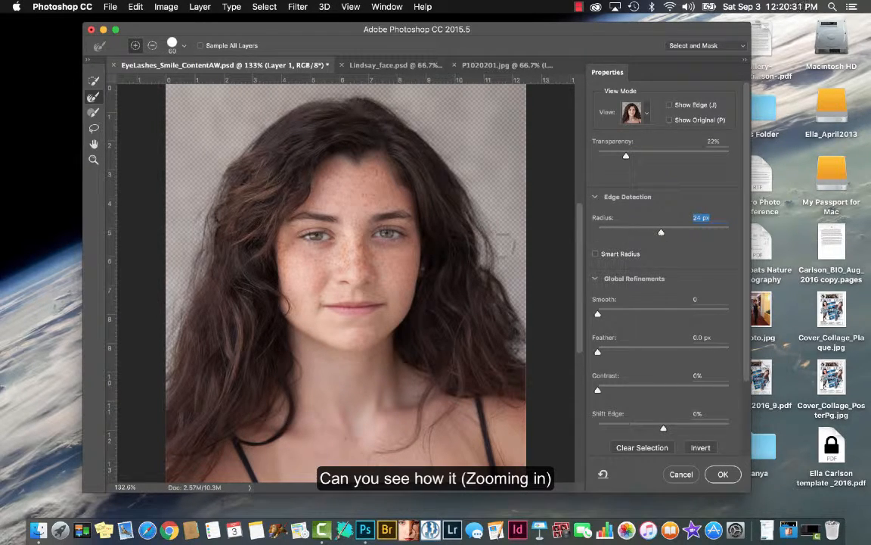
scroll(476, 242, up, 5)
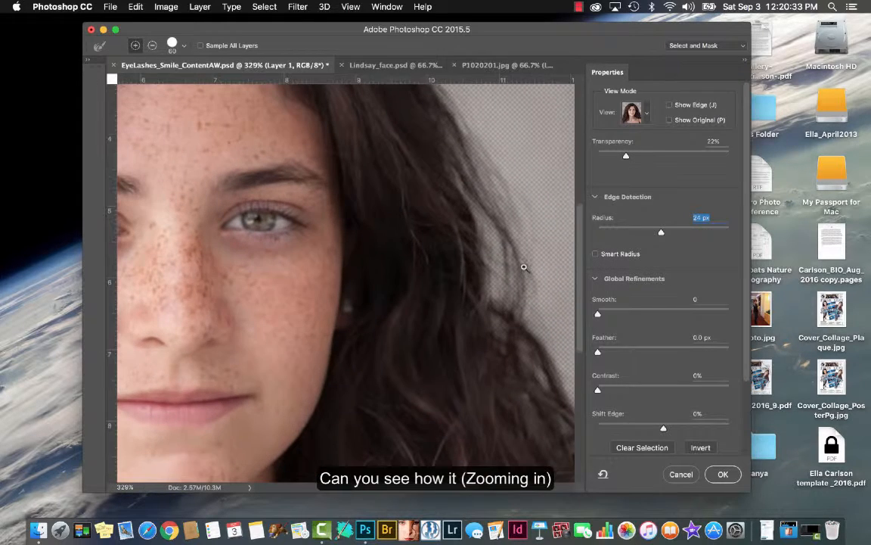
drag(661, 232, 609, 235)
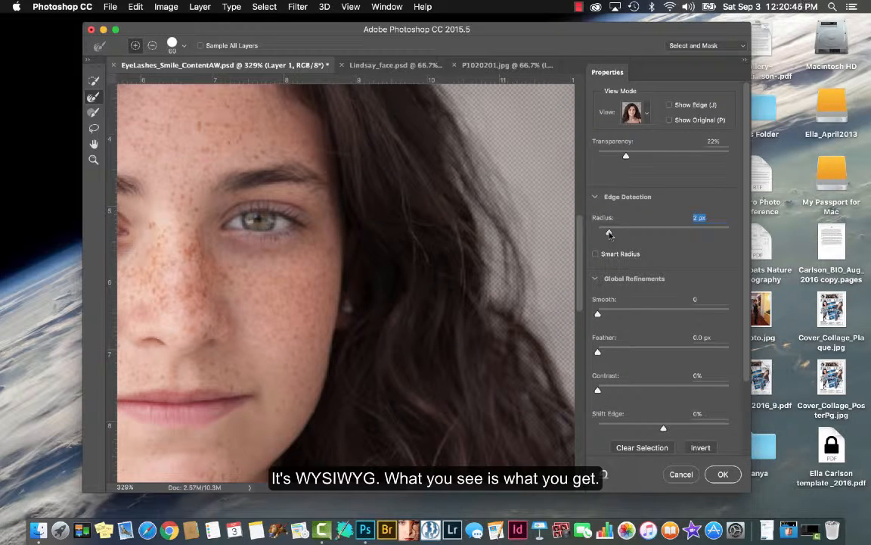
Enable Smart Radius and set the edge detection radius to 8 px
click(596, 253)
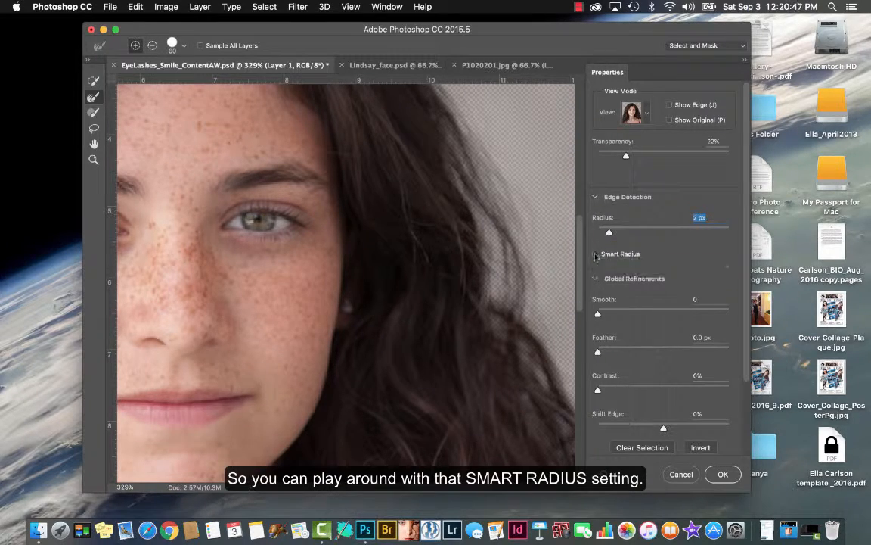
drag(623, 237, 644, 234)
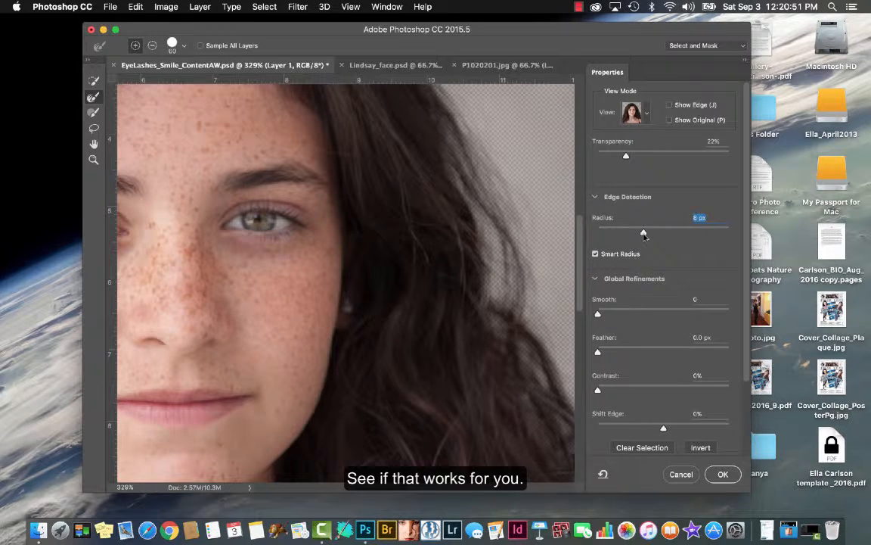
Collapse the edge detection settings and set the global Feather to 0.3 px
click(596, 196)
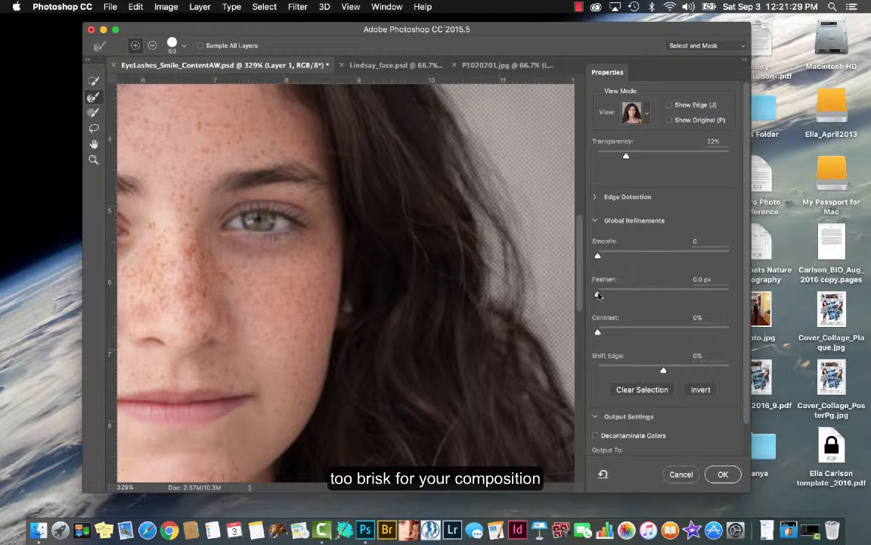
click(703, 279)
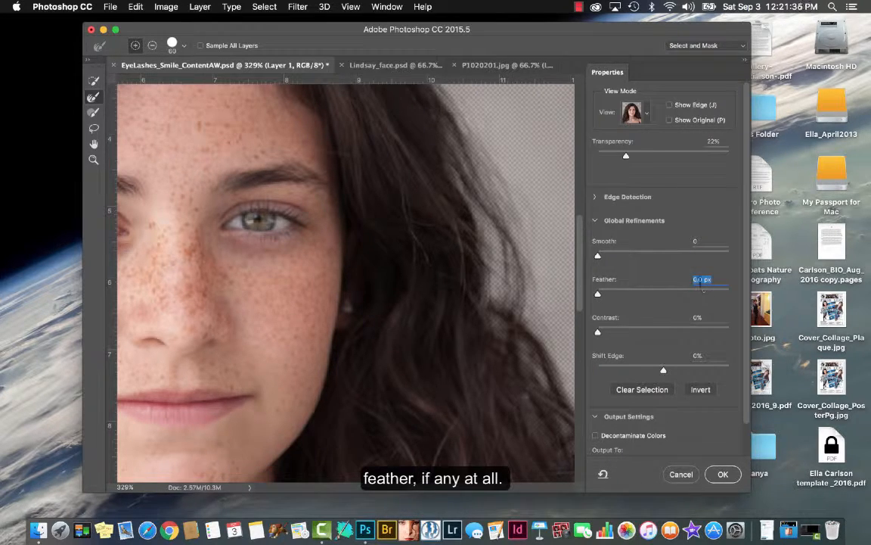
text(0.0)
text(3)
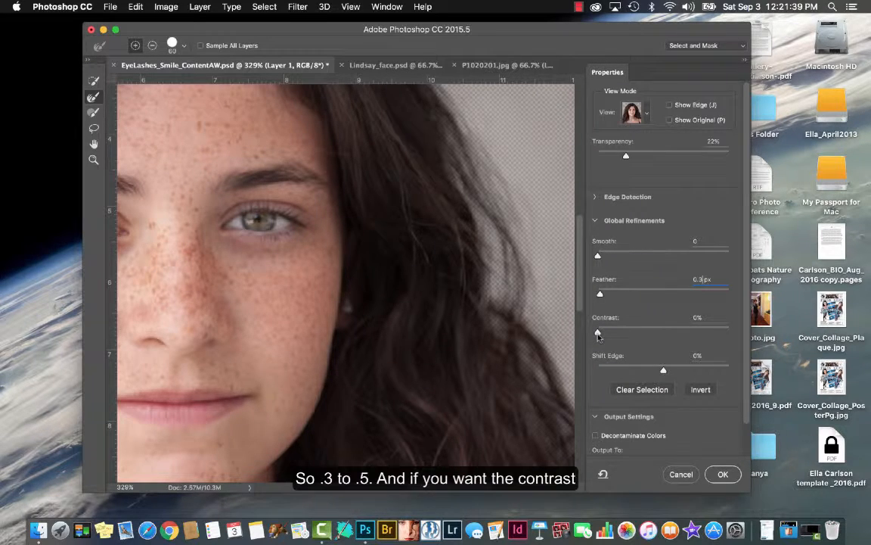
Set the global Contrast to 12%, and try a Shift Edge of -2% before resetting it to 0%
drag(612, 333, 632, 339)
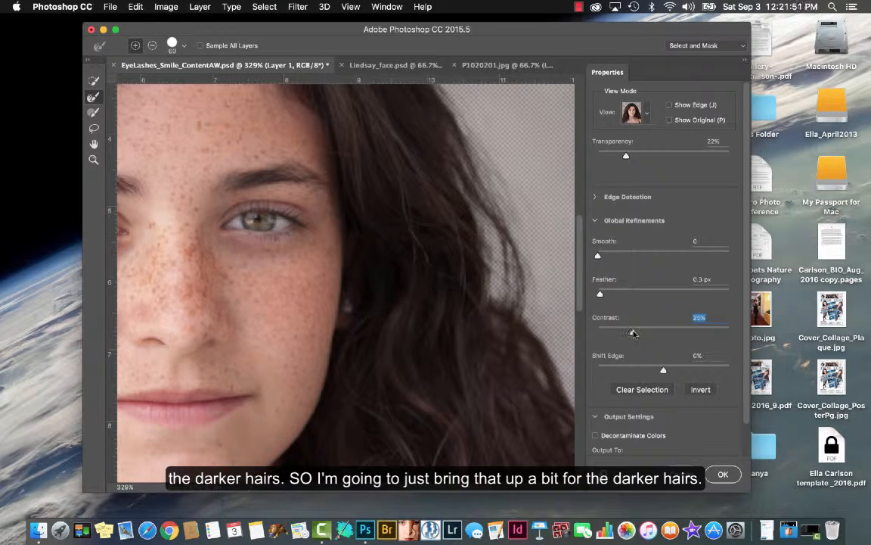
drag(633, 335, 613, 334)
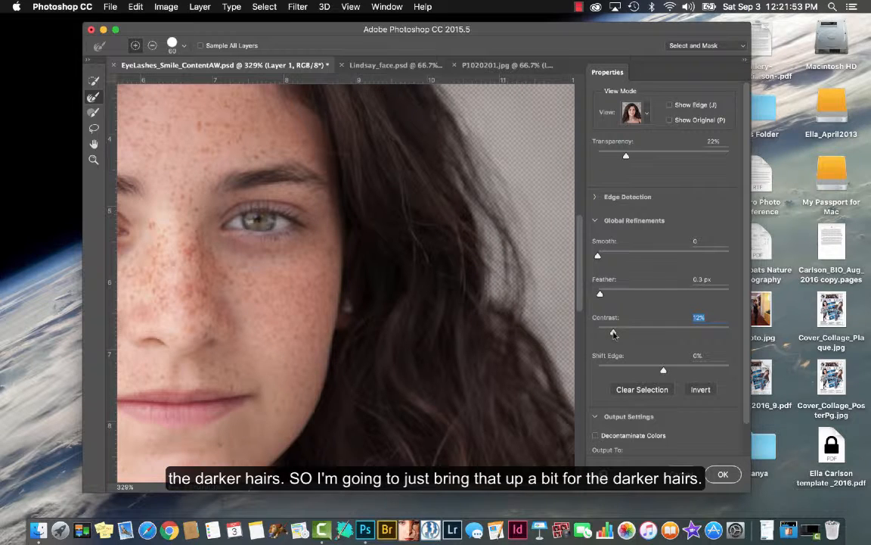
click(663, 371)
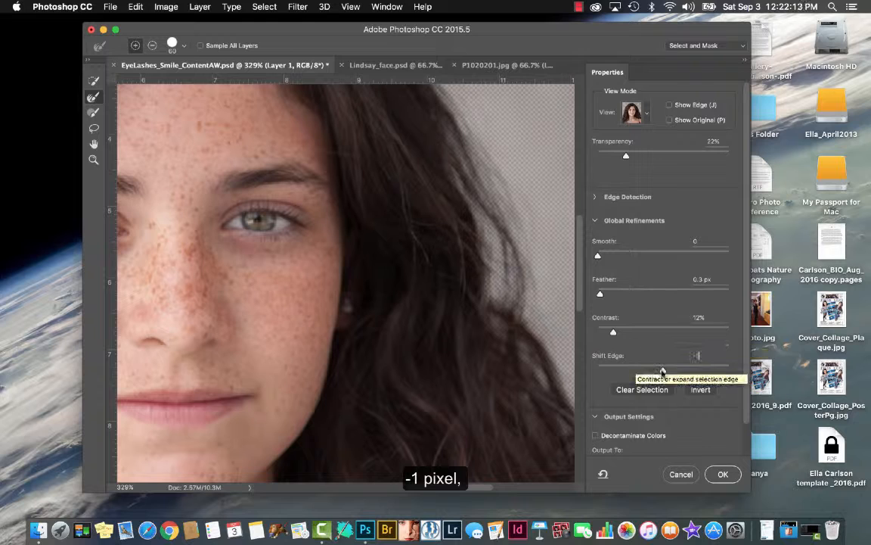
mouse_move(662, 374)
mouse_down()
mouse_move(640, 376)
mouse_move(663, 377)
mouse_up()
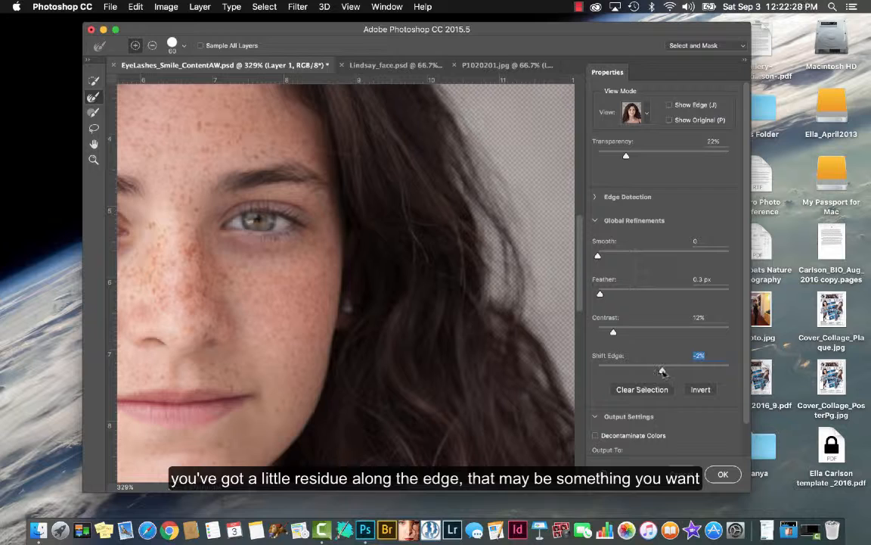
drag(662, 371, 665, 371)
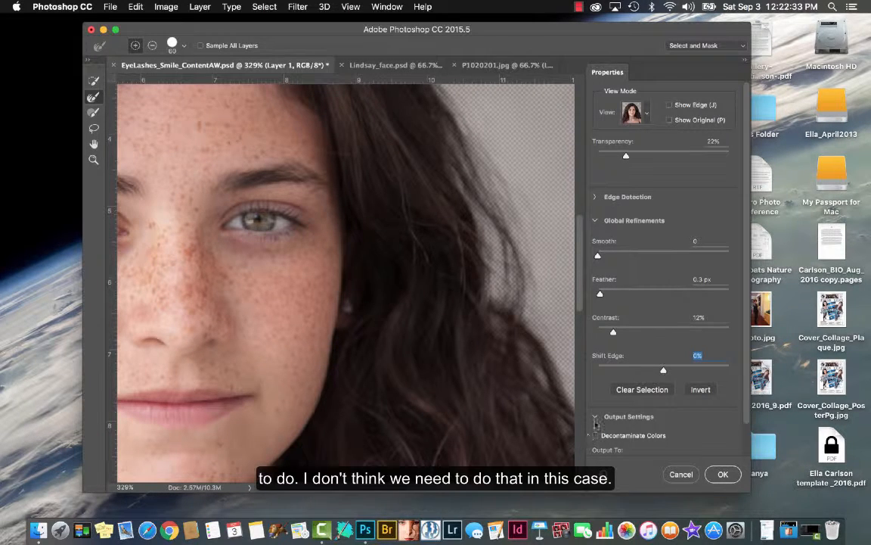
Set the output to Selection, enable Remember Settings and apply the refinement
click(595, 220)
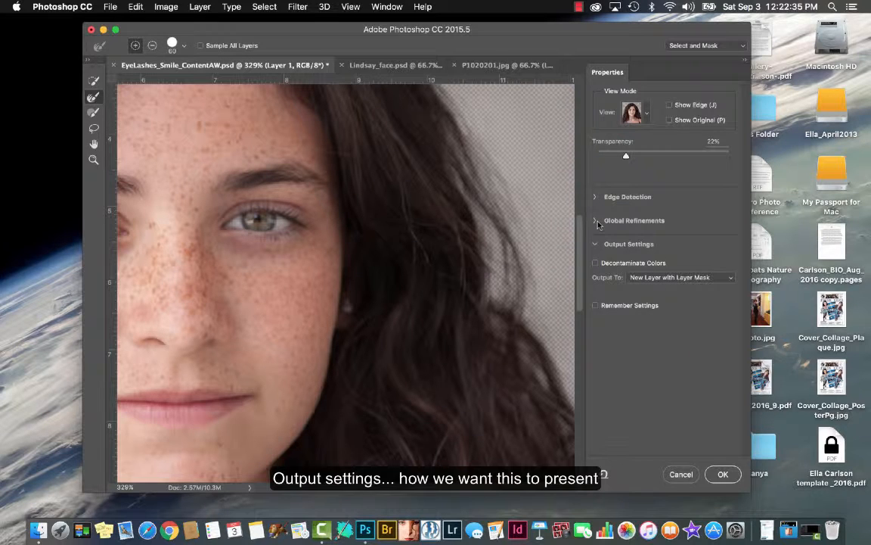
click(595, 245)
click(595, 245)
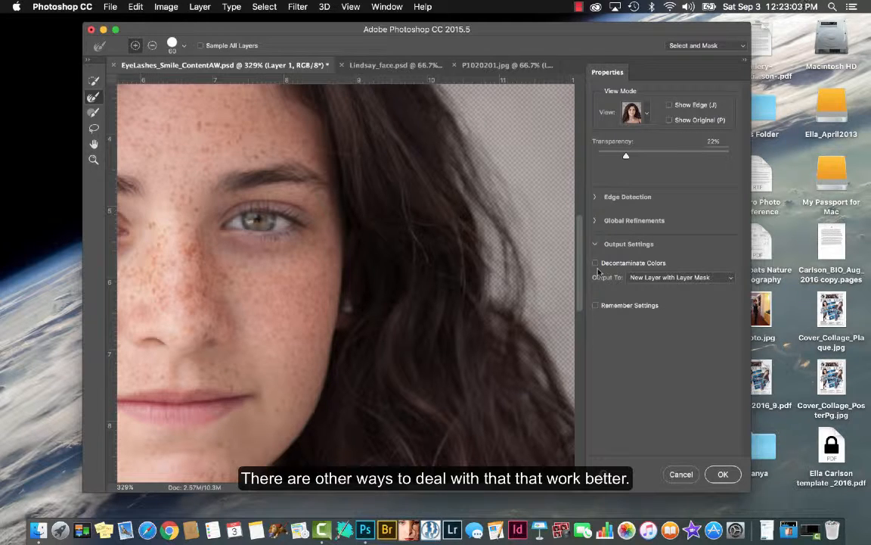
click(729, 280)
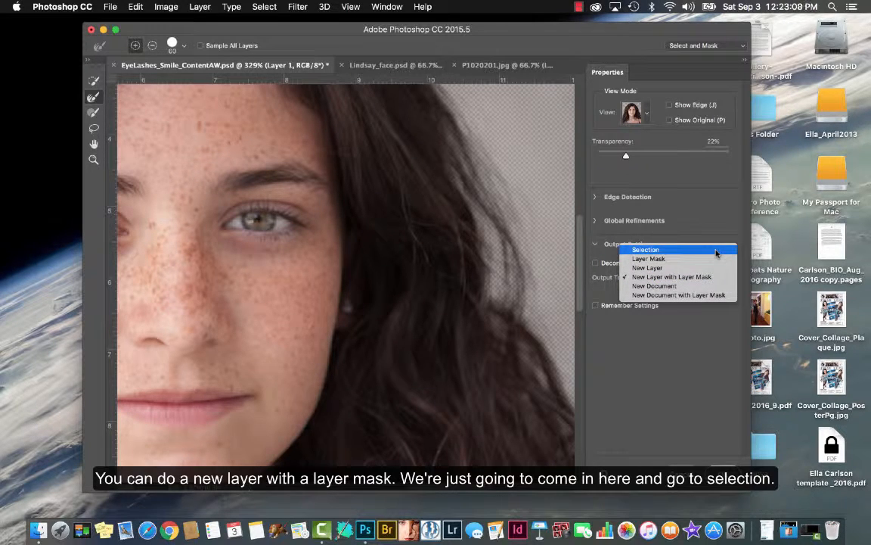
click(716, 251)
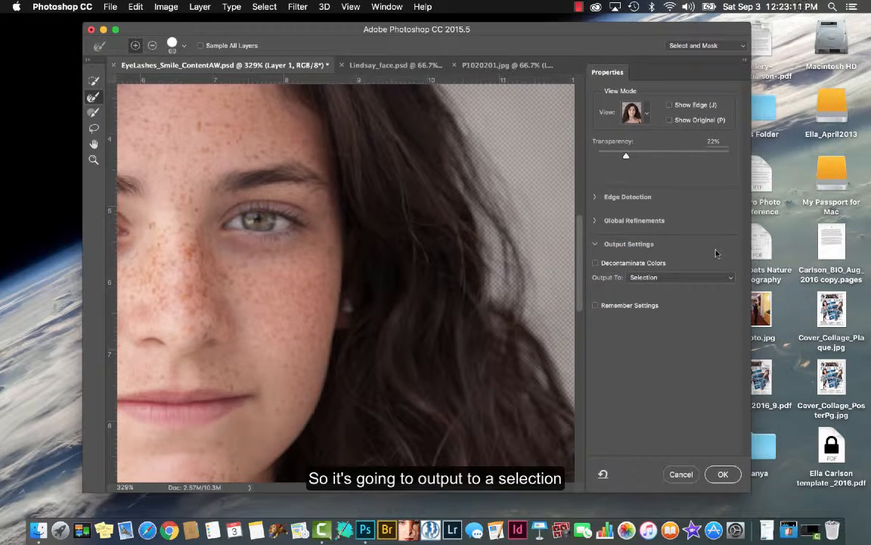
click(730, 280)
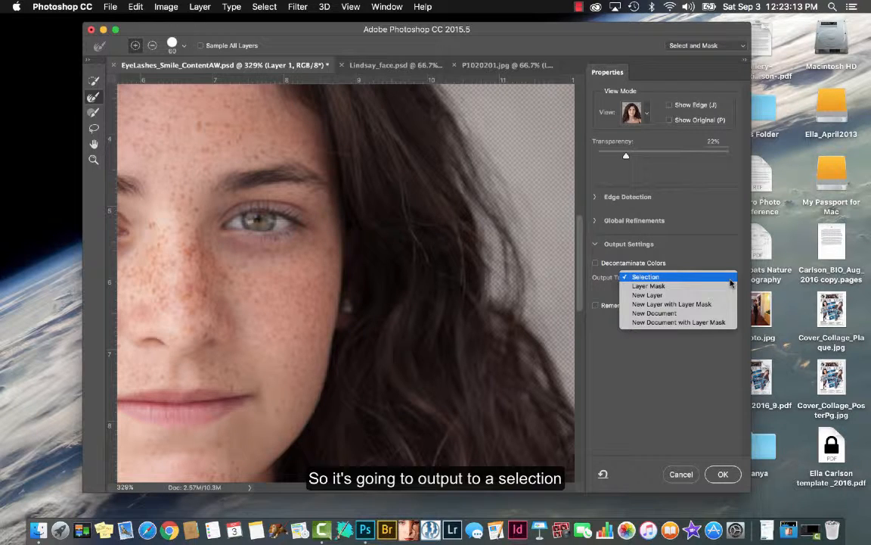
click(730, 281)
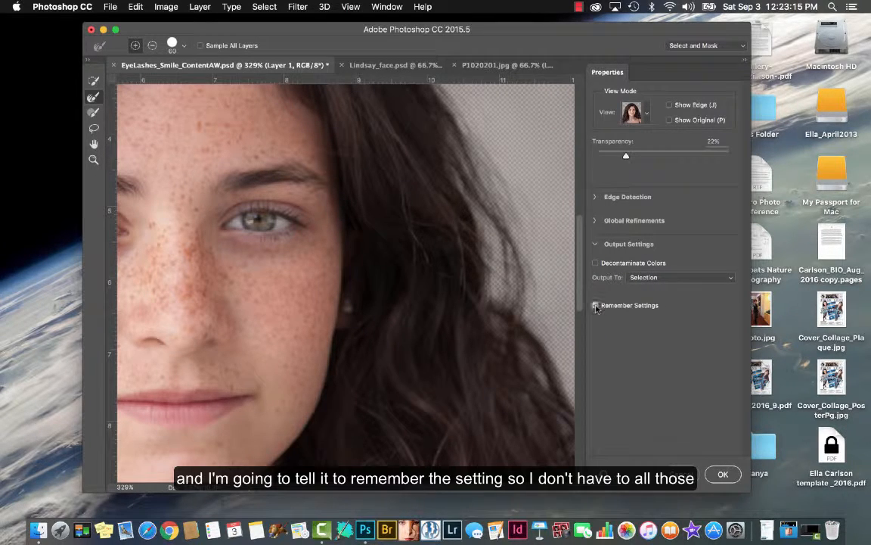
click(595, 305)
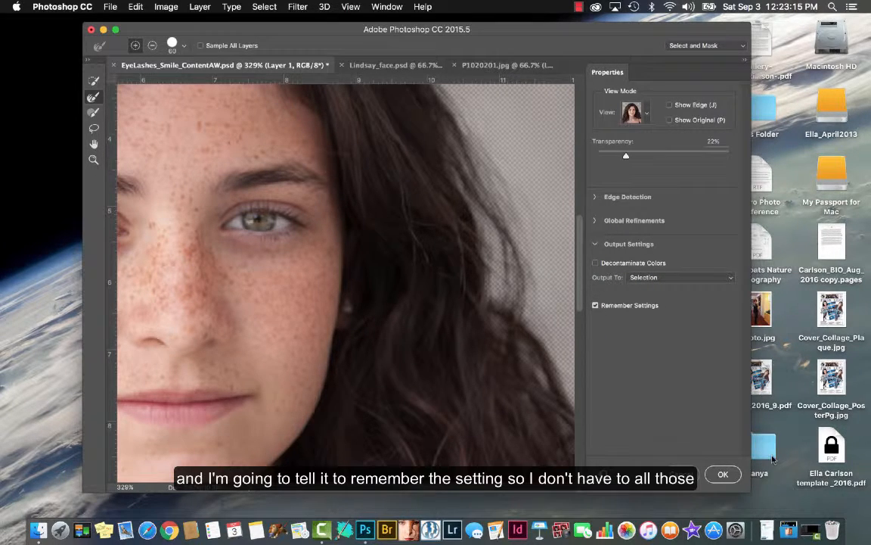
click(722, 475)
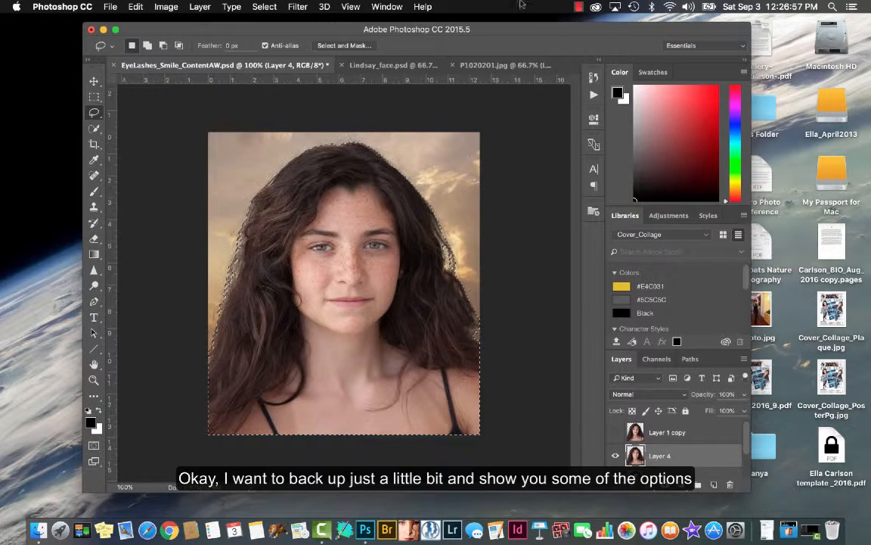
Reopen the Select and Mask workspace, choose the Brush tool and switch the view to Black & White
click(344, 46)
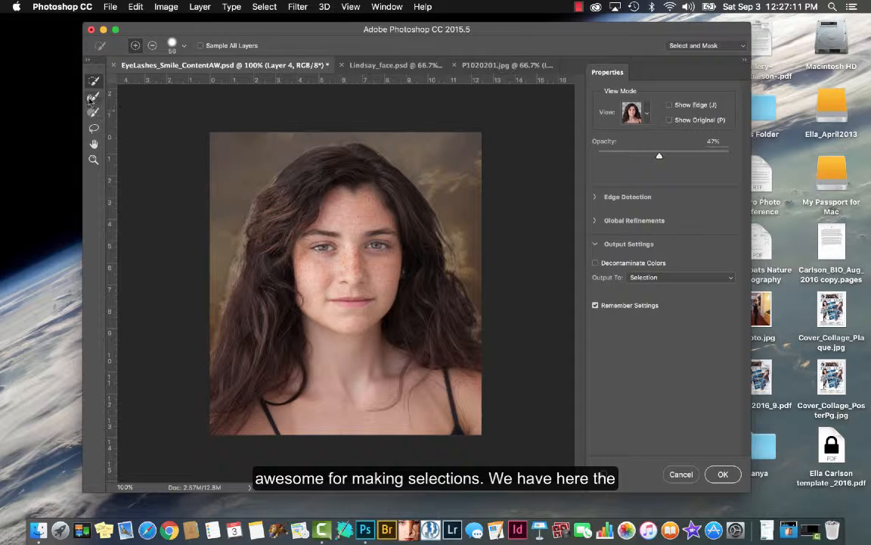
click(92, 96)
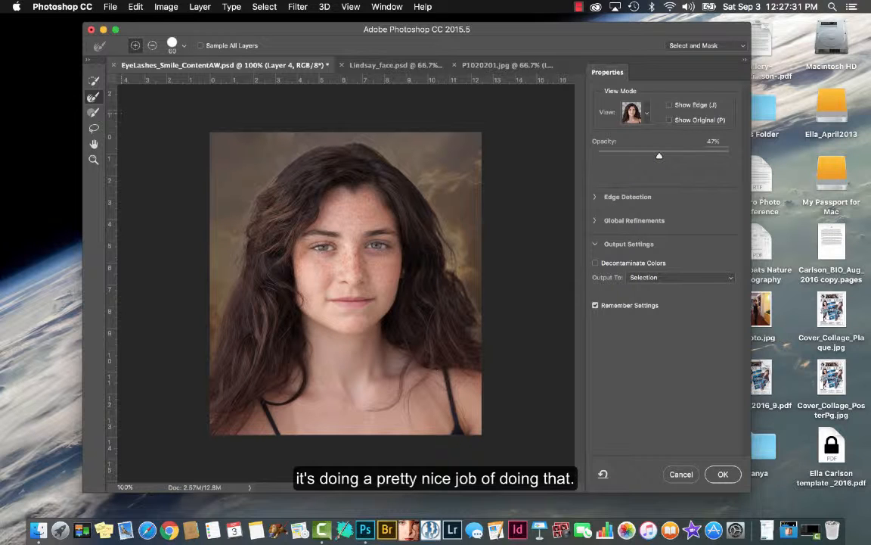
click(92, 113)
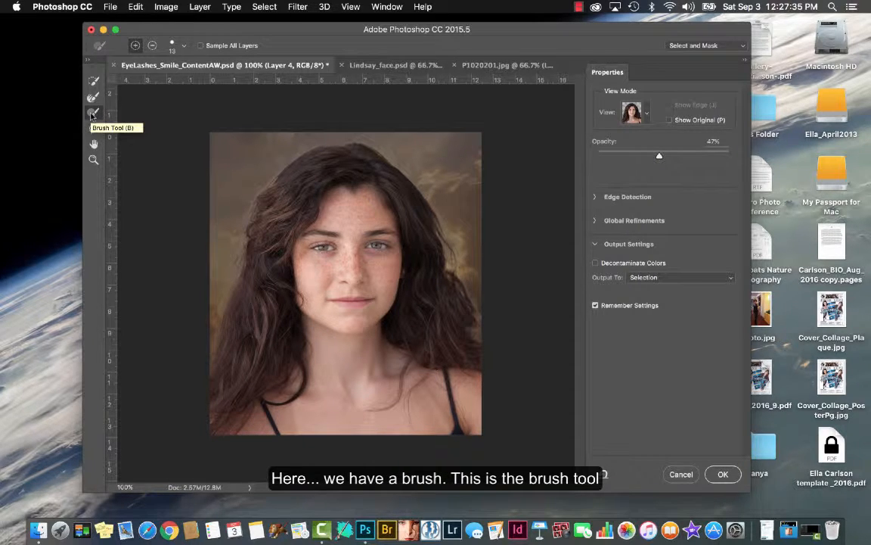
click(646, 115)
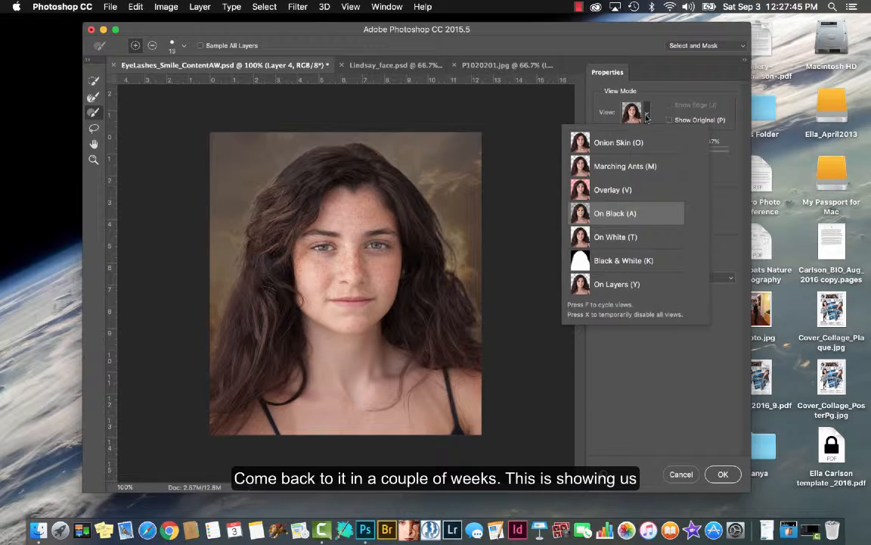
click(592, 263)
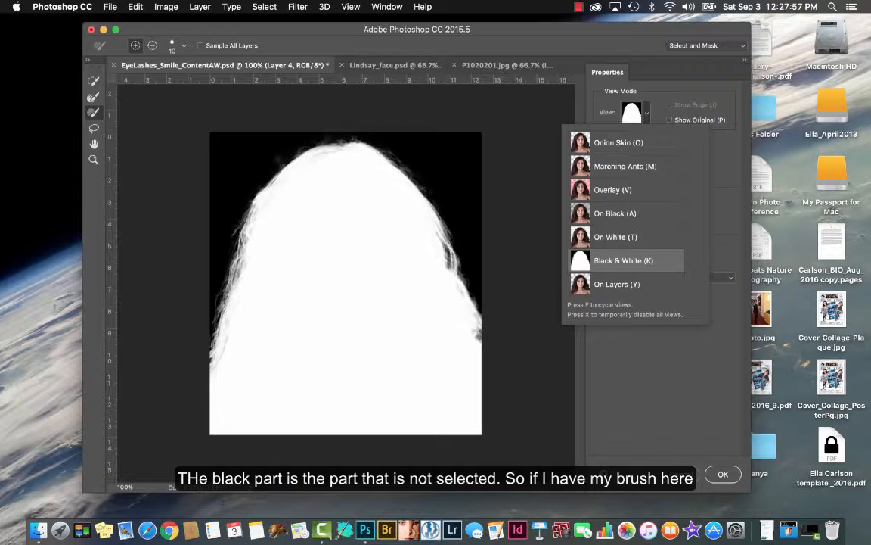
Enlarge the brush to 35 px and set it to subtract from the selection
click(88, 101)
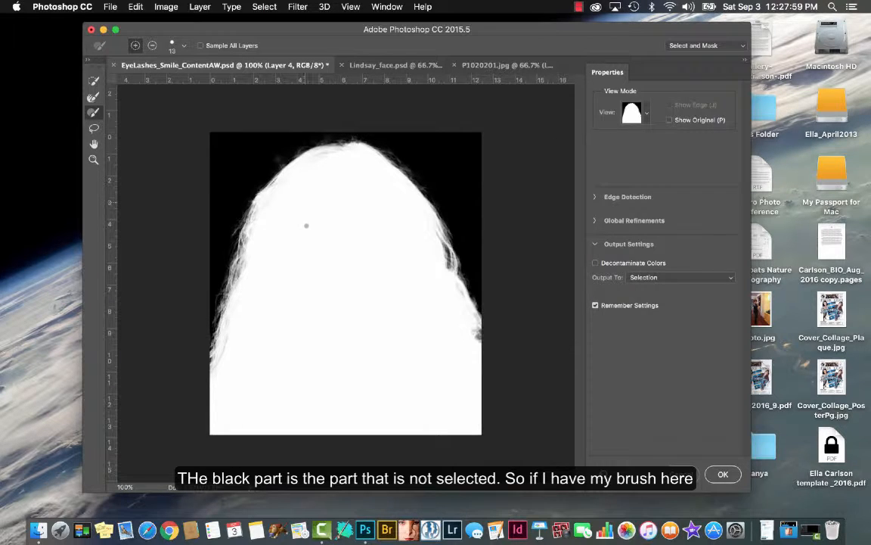
key(bracketright)
key(bracketright)
key(bracketright)
key(bracketright)
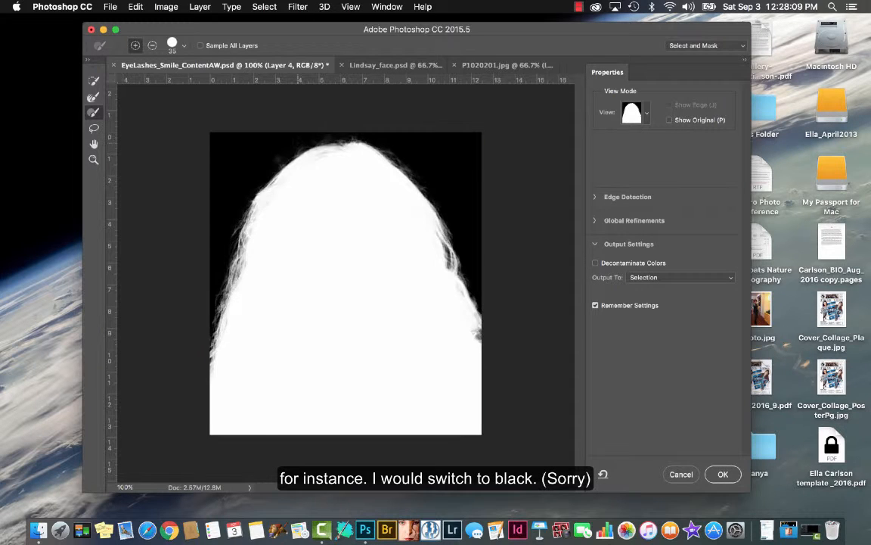
key(x)
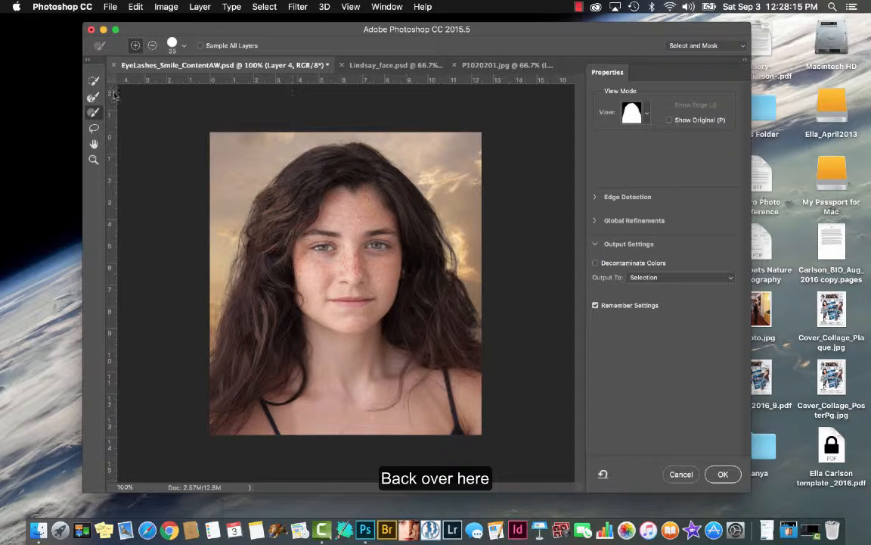
click(645, 112)
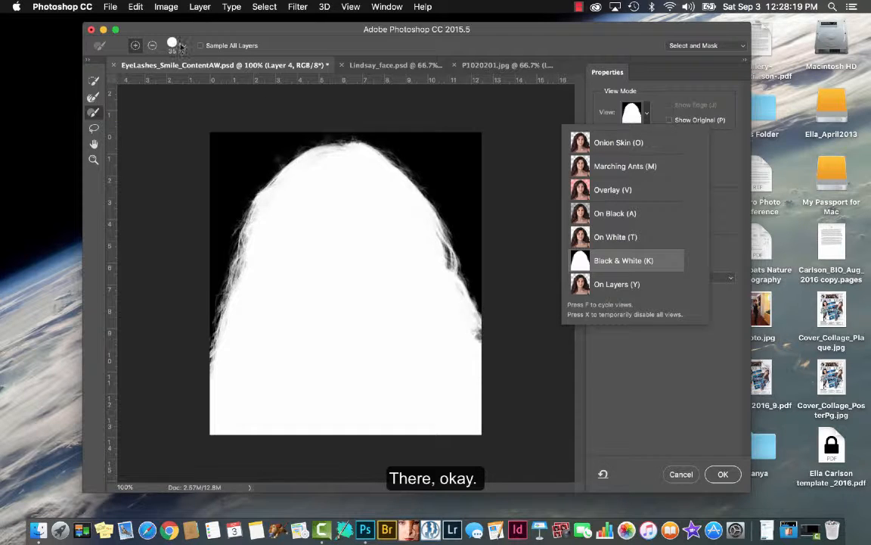
click(152, 46)
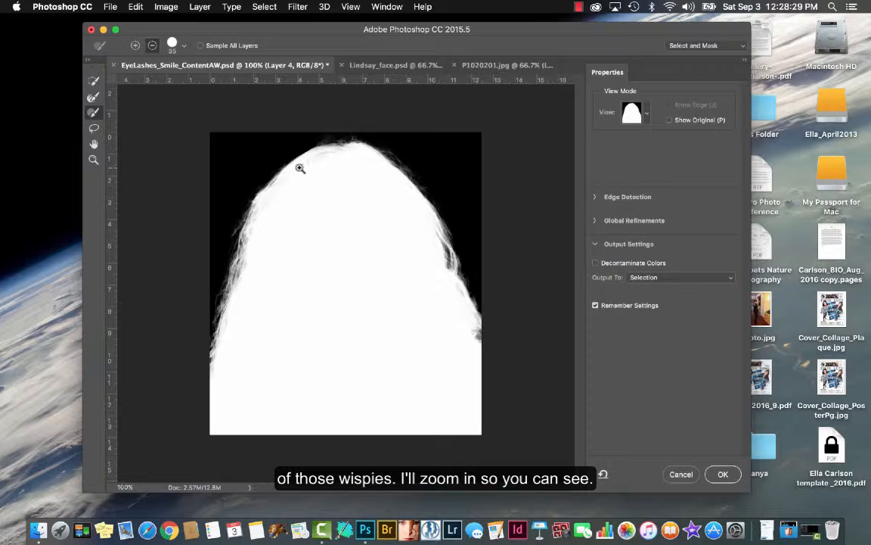
Paint the wispy hairs along the top of the head out of the selection
drag(299, 167, 378, 212)
scroll(379, 212, up, 3)
scroll(378, 212, right, 4)
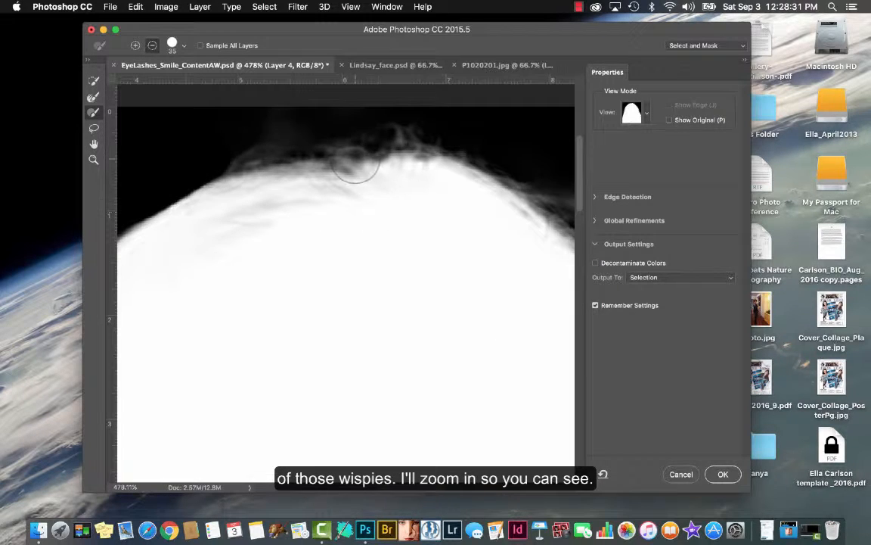
mouse_move(356, 144)
mouse_down()
mouse_move(291, 137)
mouse_move(220, 151)
mouse_move(314, 139)
mouse_up()
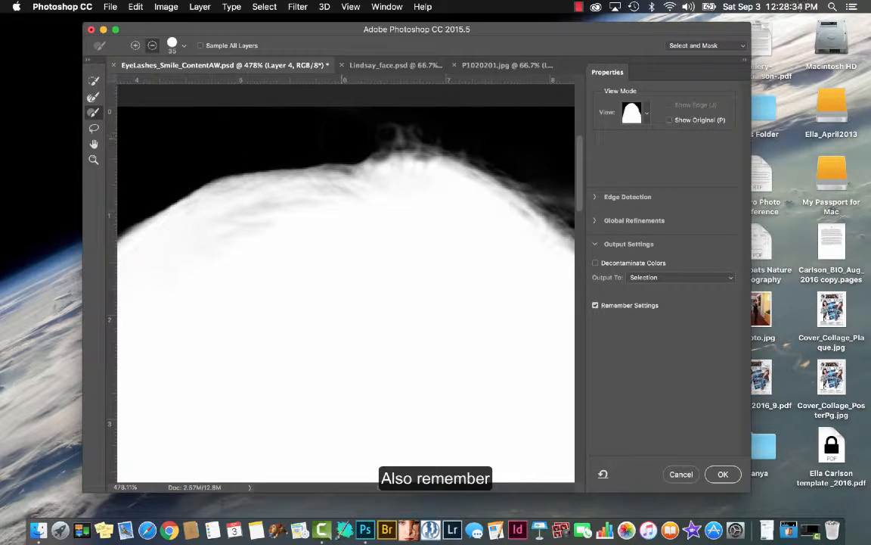
Lower the brush hardness and paint out the remaining wisps over the crown and down the right side of the hair
click(171, 43)
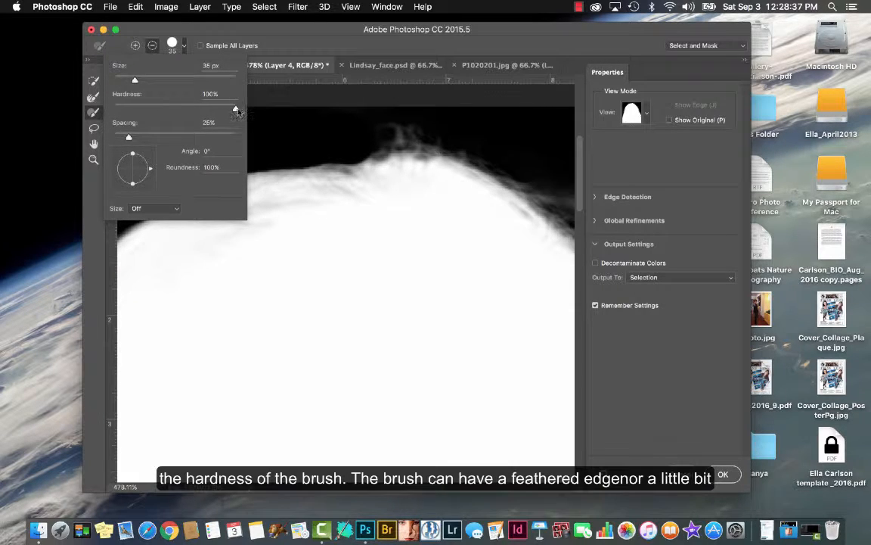
drag(219, 110, 199, 114)
key(Return)
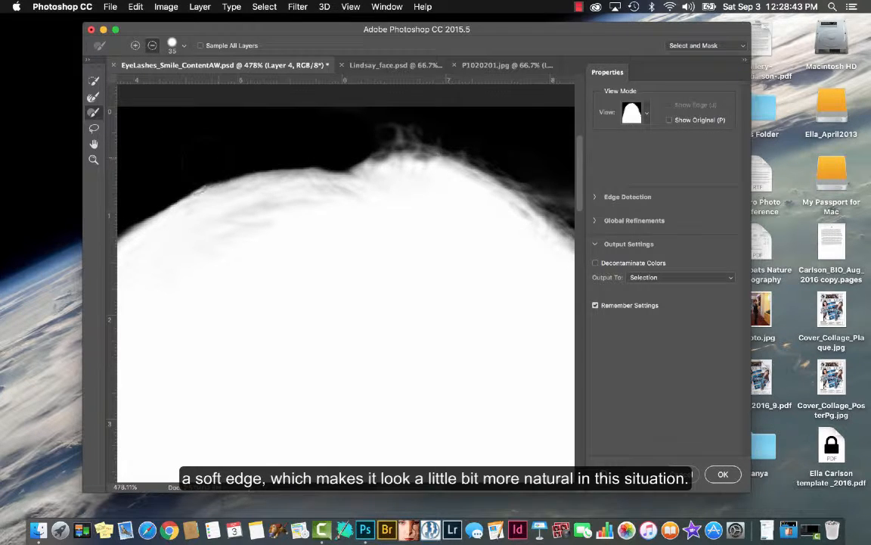
mouse_move(321, 143)
mouse_down()
mouse_move(428, 134)
mouse_move(460, 149)
mouse_up()
scroll(509, 158, right, 5)
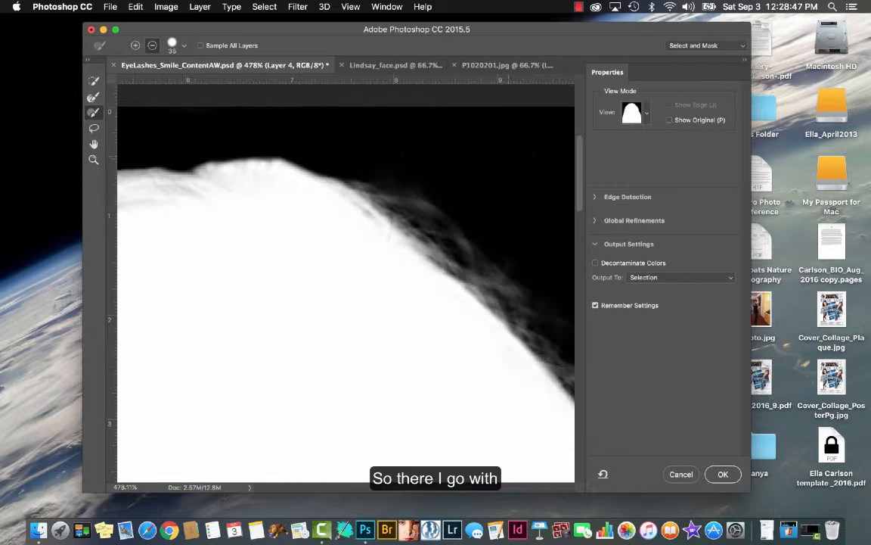
mouse_move(299, 165)
mouse_down()
mouse_move(378, 189)
mouse_move(454, 242)
mouse_move(341, 186)
mouse_move(478, 271)
mouse_up()
key(super+minus)
key(super+minus)
key(super+minus)
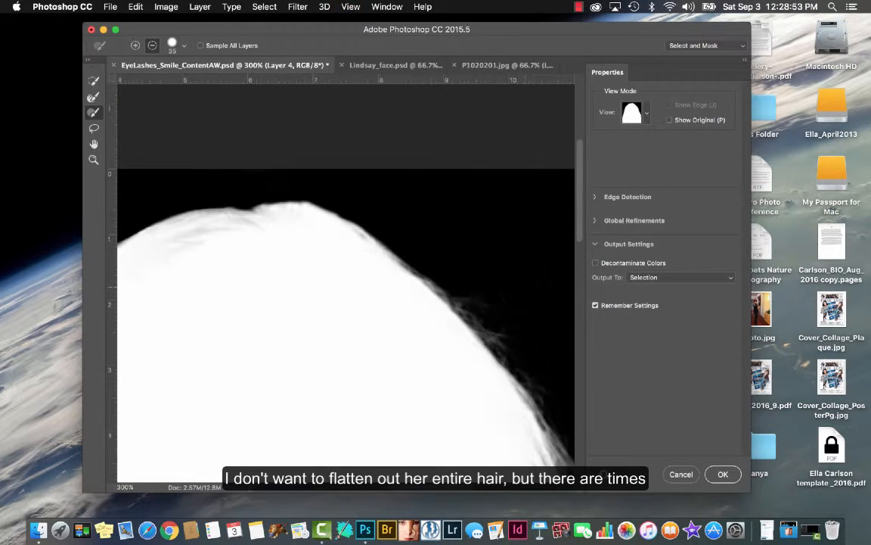
key(super+minus)
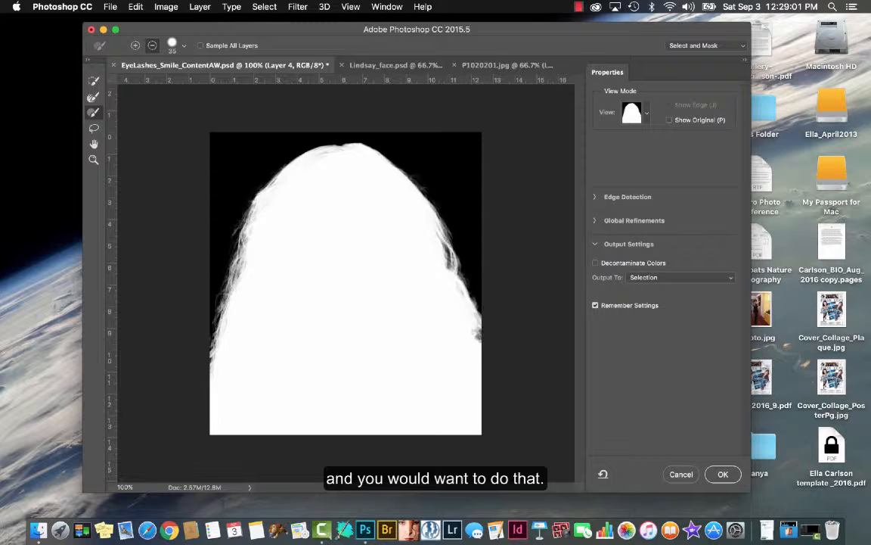
Add a small area inside the crown of the head to the selection with the Lasso tool
click(94, 129)
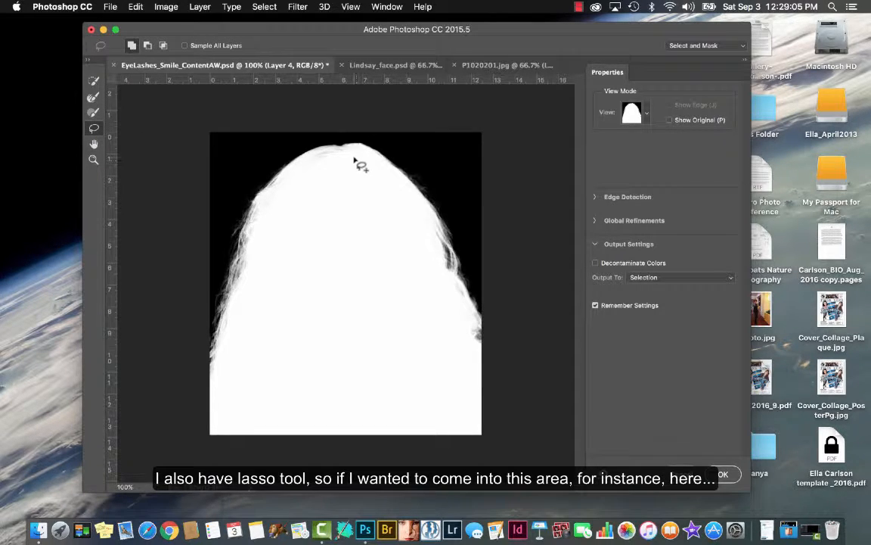
mouse_move(354, 160)
mouse_down()
mouse_move(306, 156)
mouse_move(299, 184)
mouse_move(342, 205)
mouse_move(361, 171)
mouse_up()
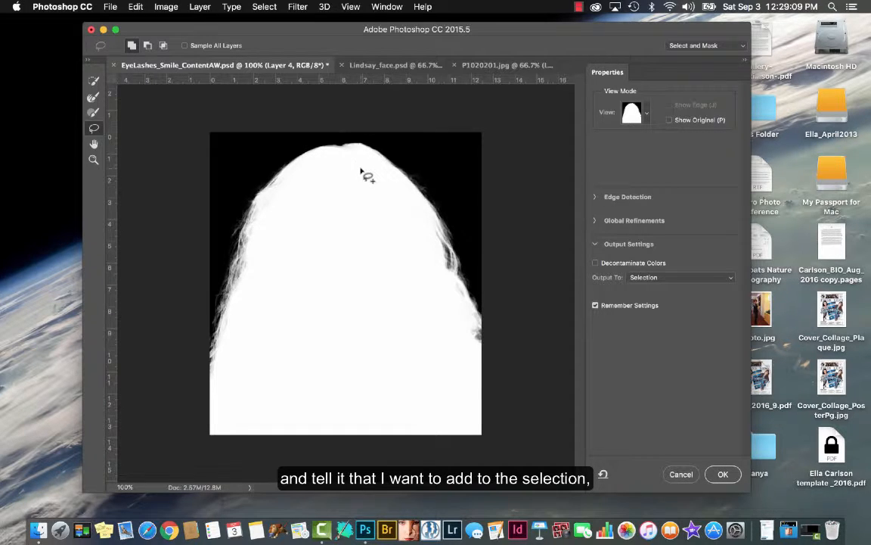
click(132, 47)
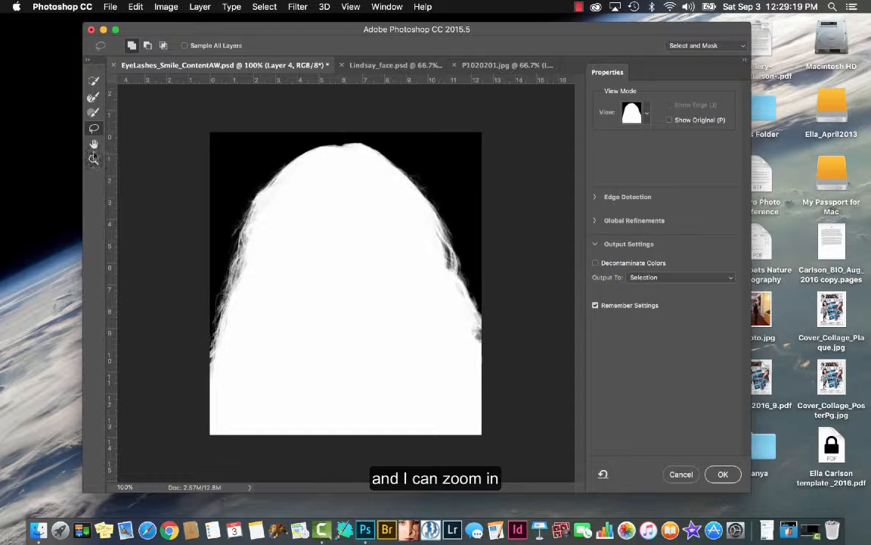
Preview the cutout in the On Layers view and in the On White view at 100% opacity
click(94, 145)
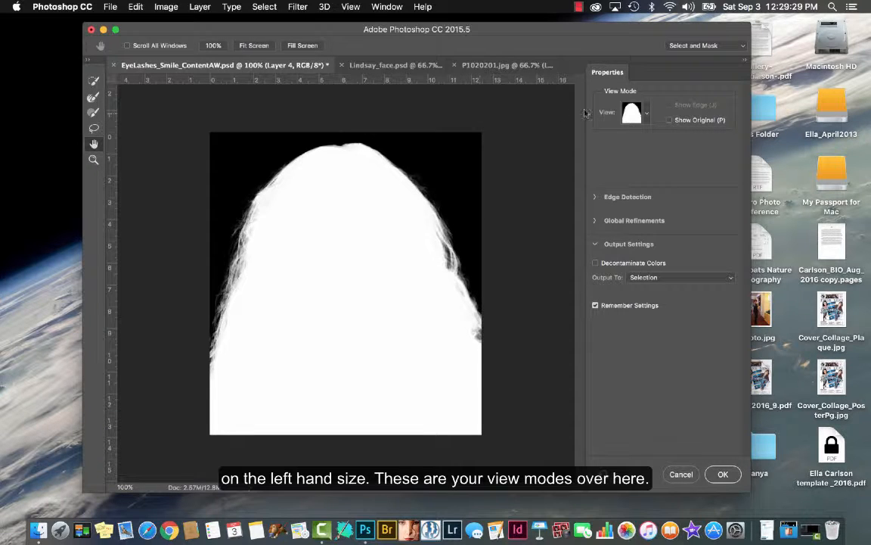
click(646, 114)
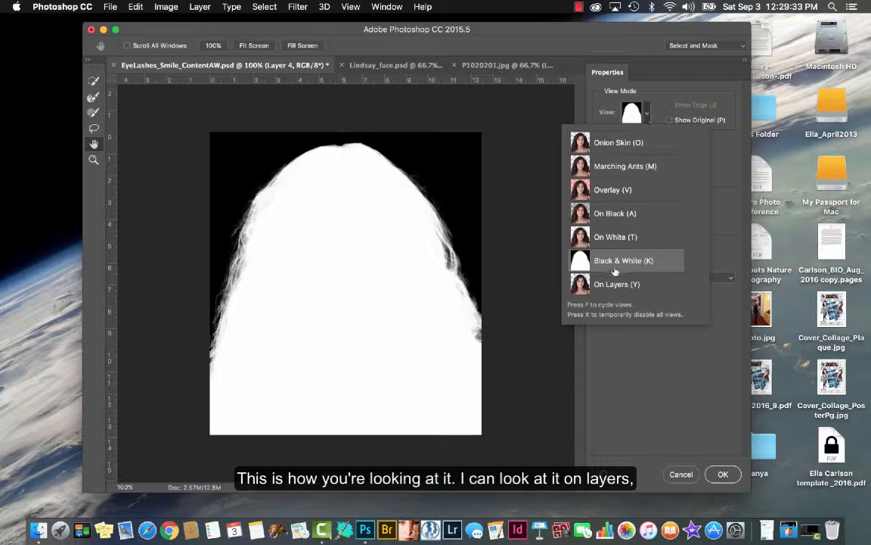
click(589, 284)
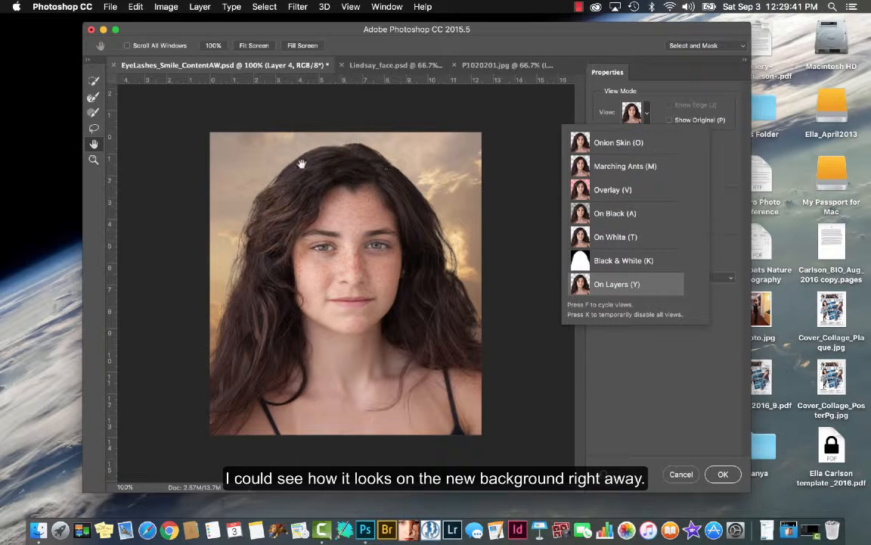
click(584, 261)
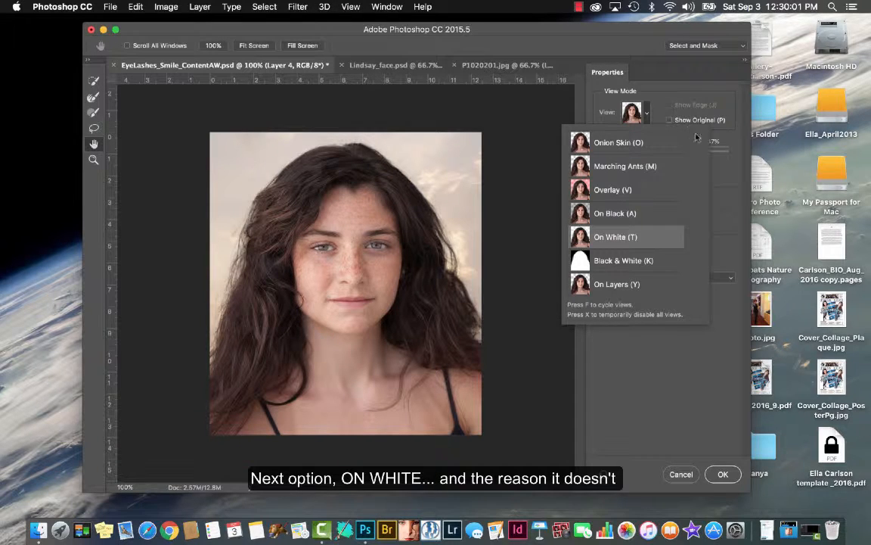
click(530, 218)
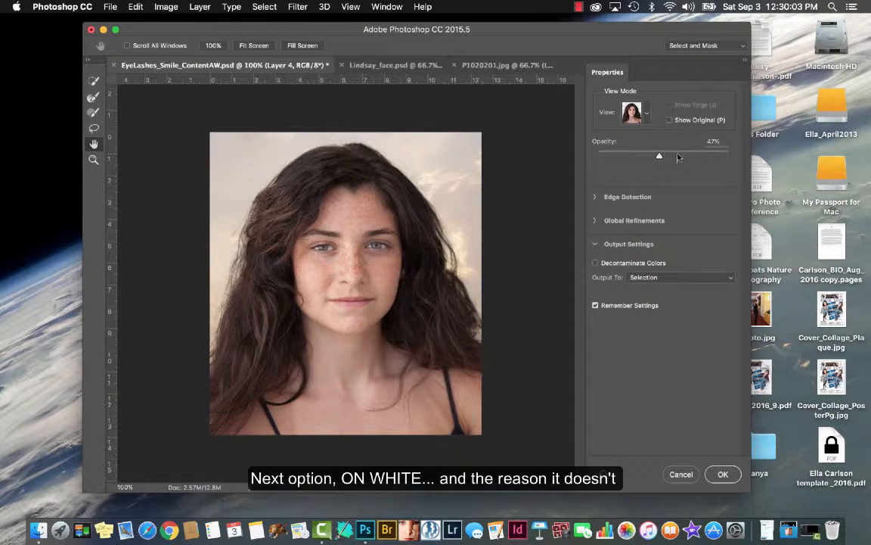
drag(658, 156, 730, 155)
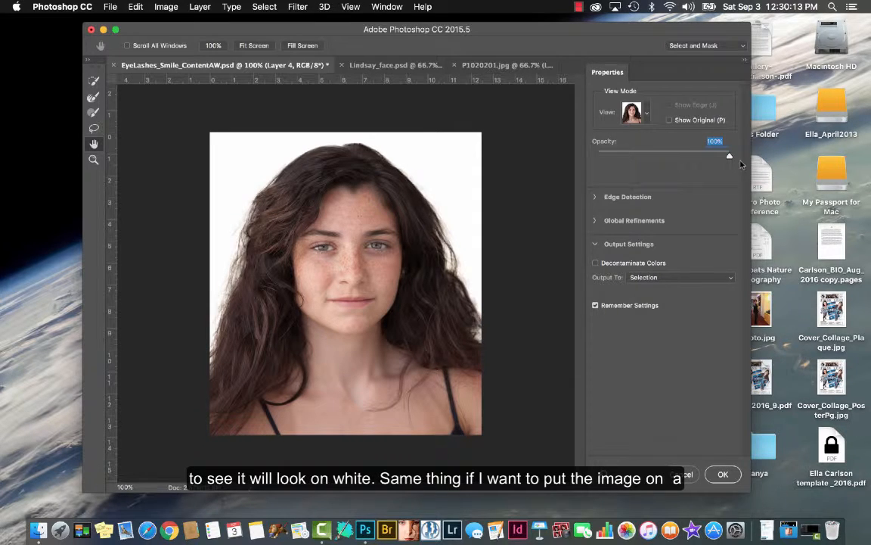
Preview the cutout in the On Black view and in the red Overlay view
click(632, 112)
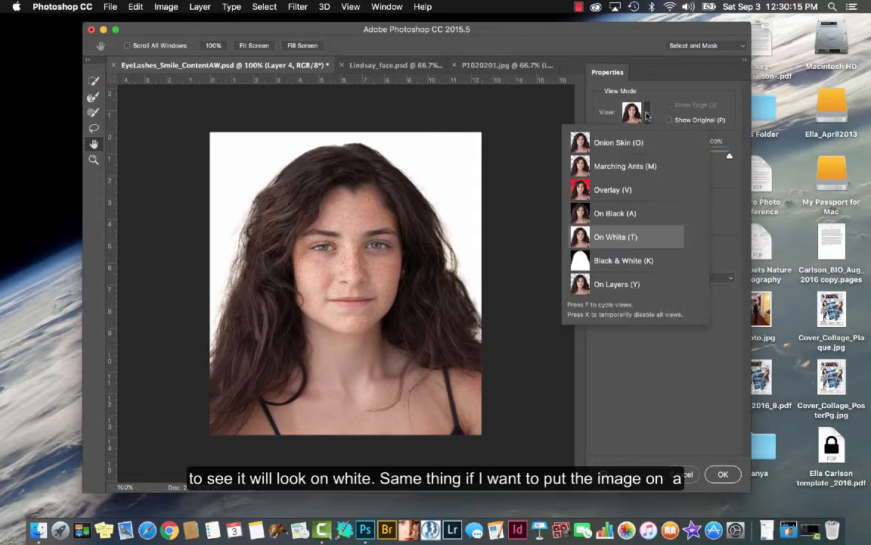
click(618, 215)
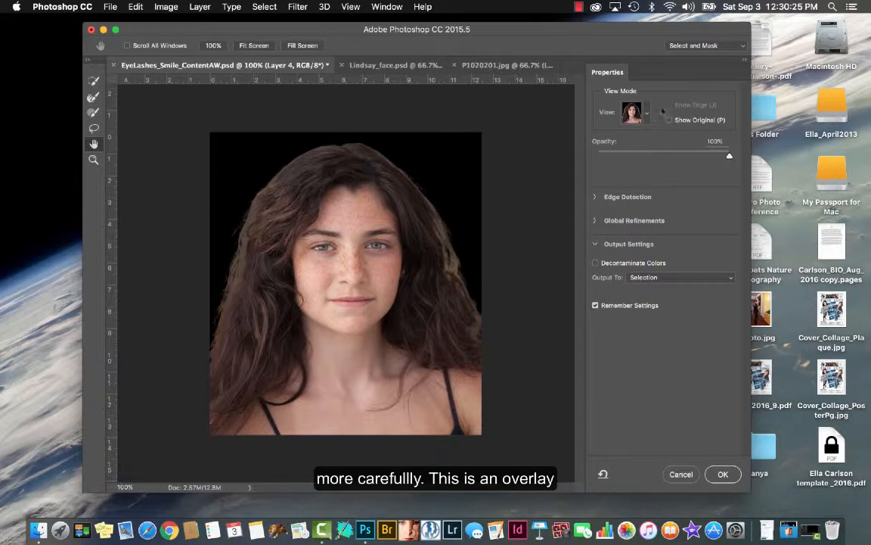
click(647, 113)
click(617, 193)
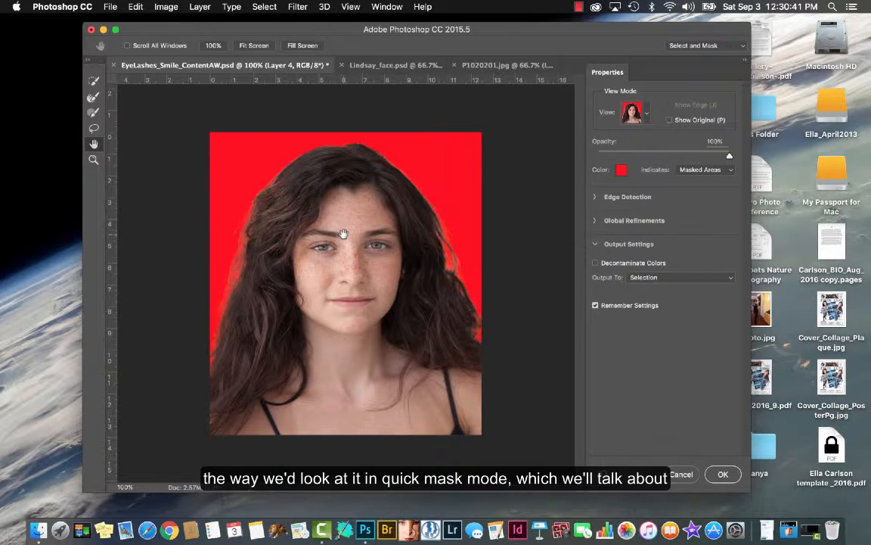
Preview the cutout in the Onion Skin view with its transparency set to 24%
click(633, 112)
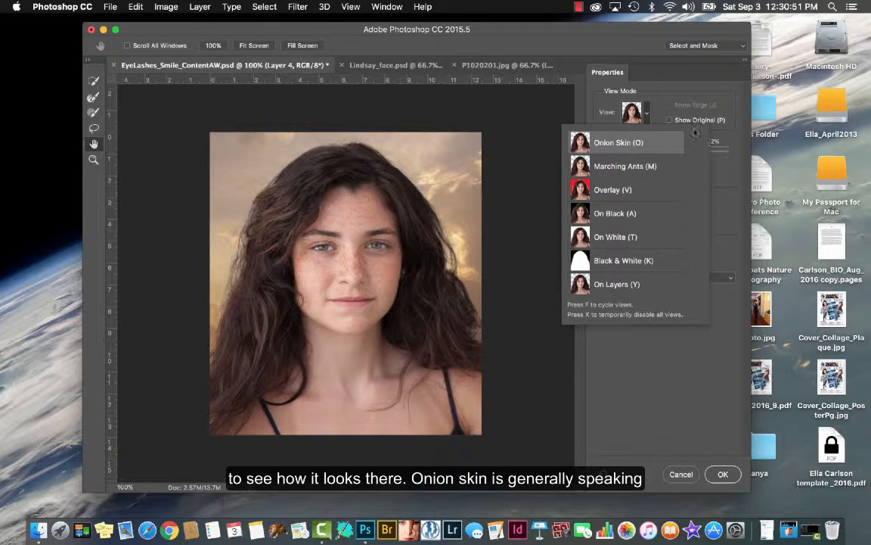
click(598, 142)
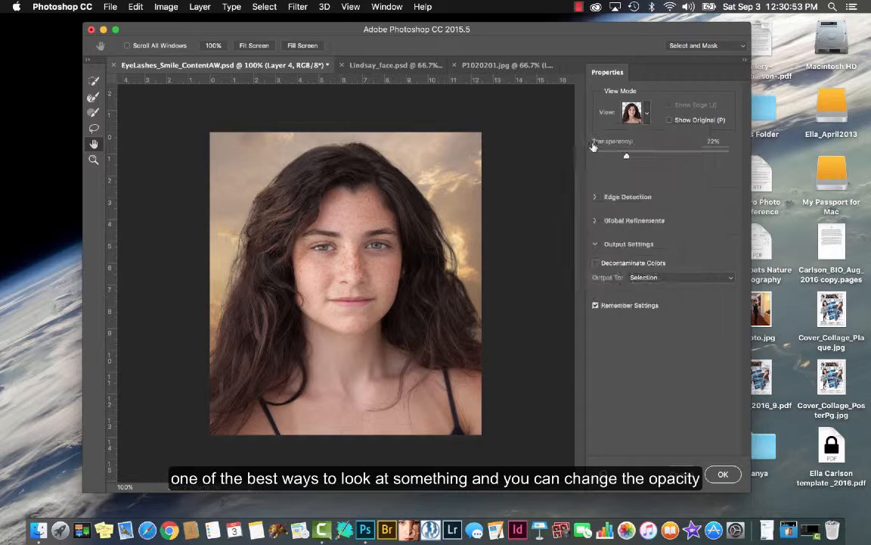
mouse_move(626, 157)
mouse_down()
mouse_move(730, 157)
mouse_move(630, 157)
mouse_up()
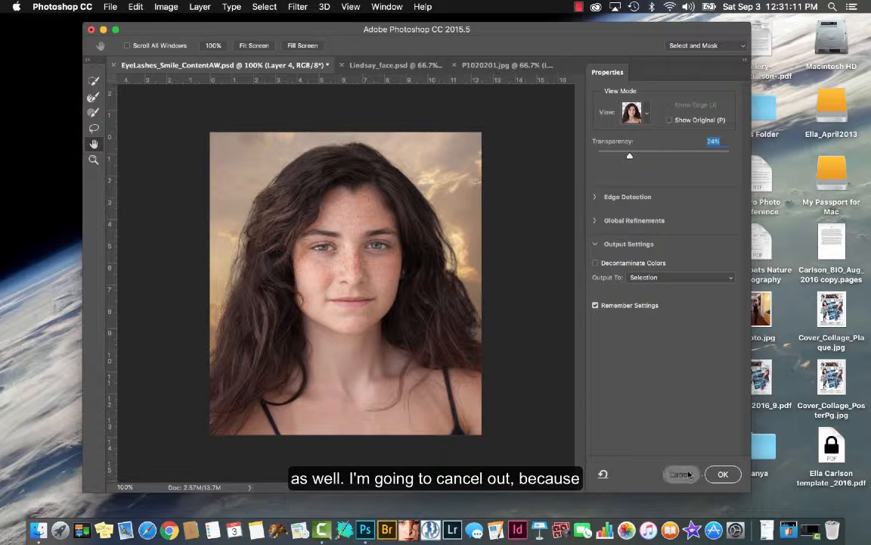
Cancel out of Select and Mask and remove the selection around the woman
key(Escape)
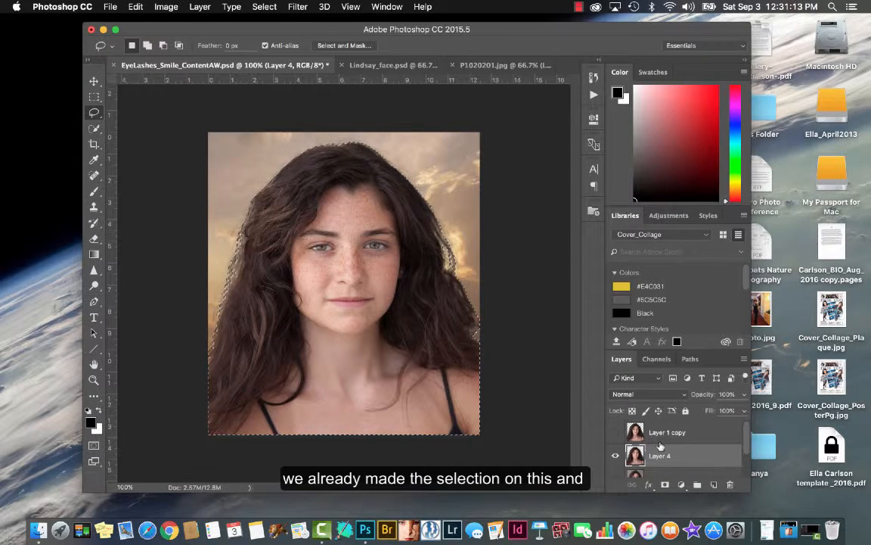
click(665, 432)
scroll(658, 454, down, 2)
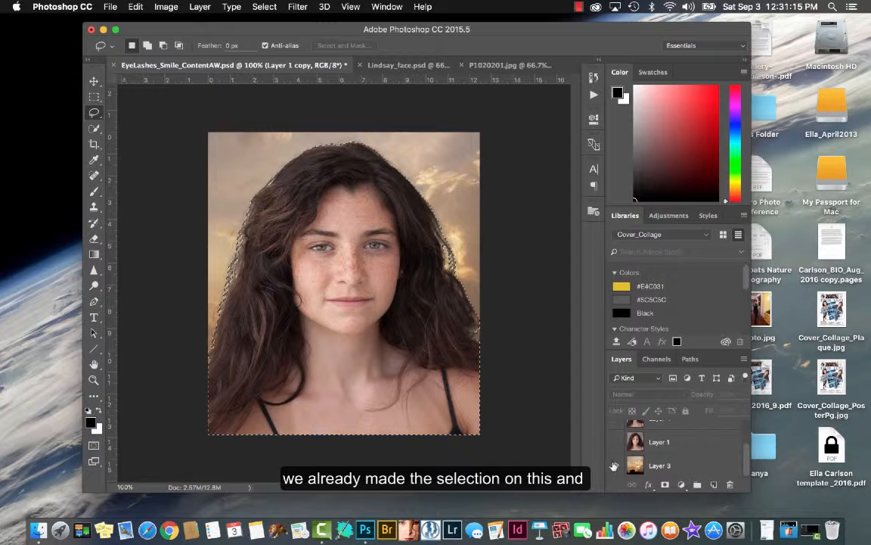
key(super+d)
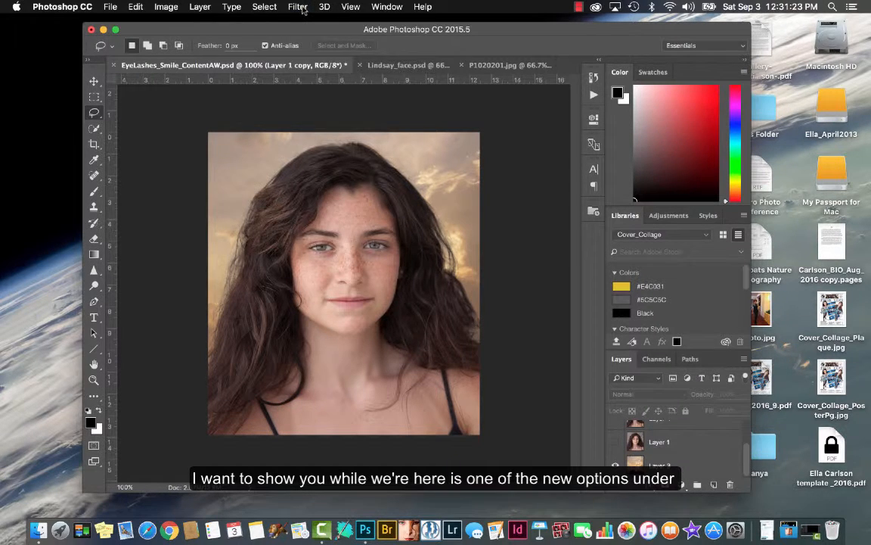
Select Layer 4 and open it in the Liquify filter
click(301, 7)
click(302, 7)
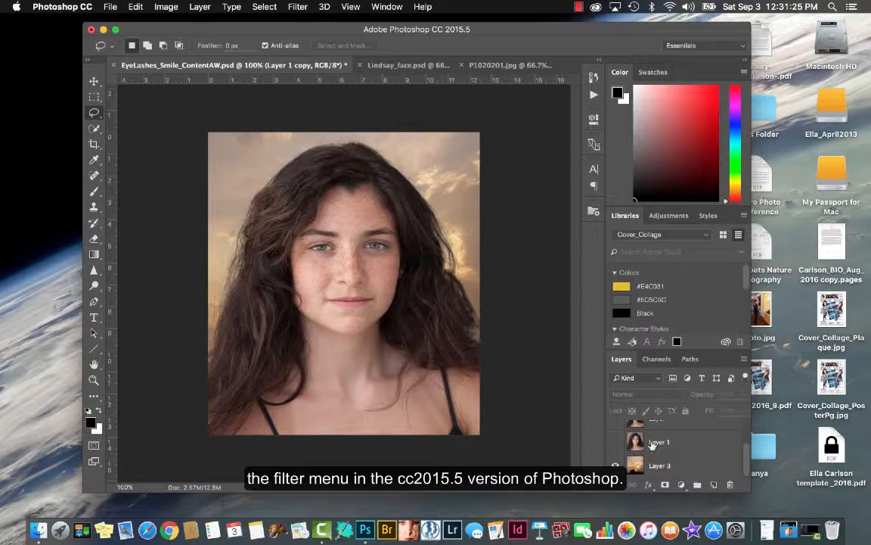
scroll(643, 454, up, 2)
click(643, 455)
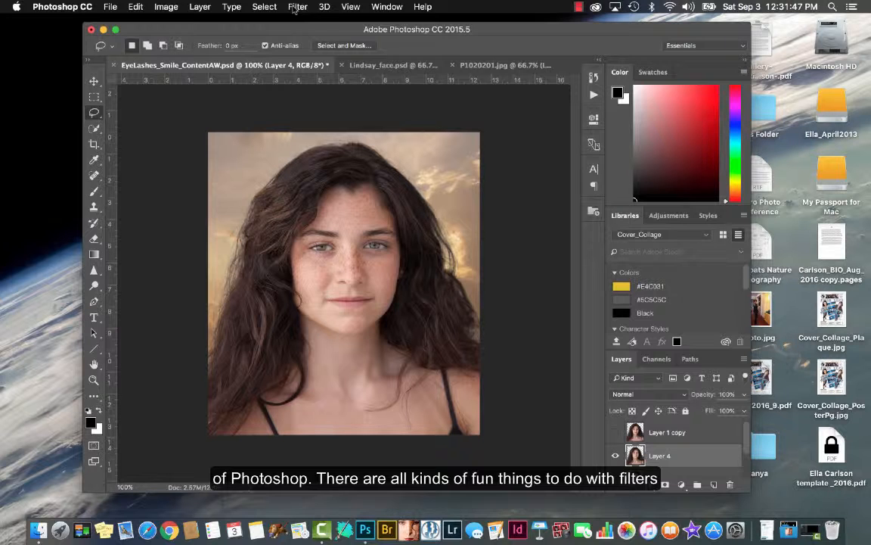
click(296, 7)
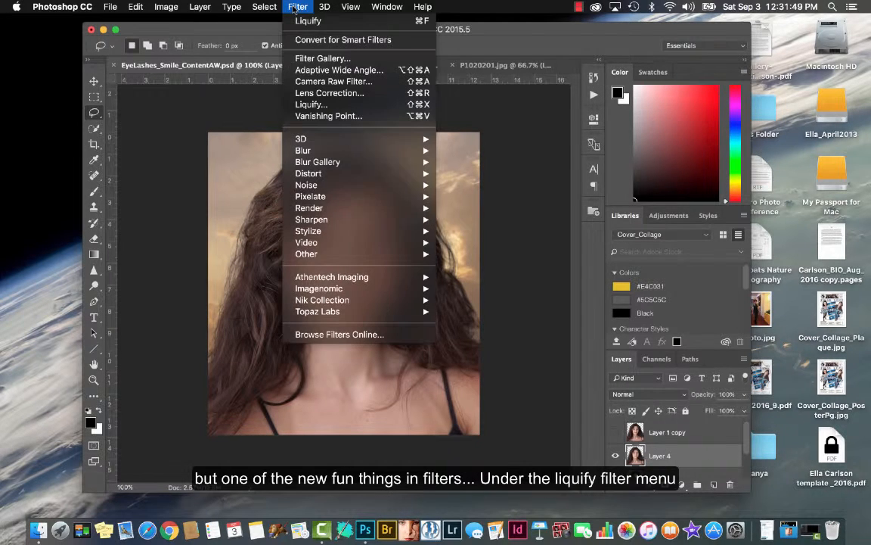
click(298, 106)
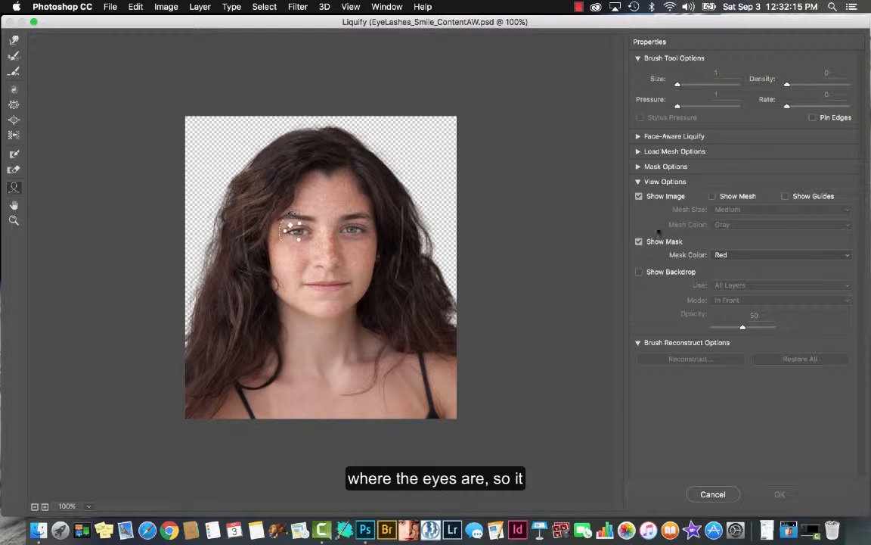
In the Face-Aware Liquify settings, set Eye Size to 42, Eye Height to 52, Eye Width to -5 and Eye Tilt to 37
click(638, 136)
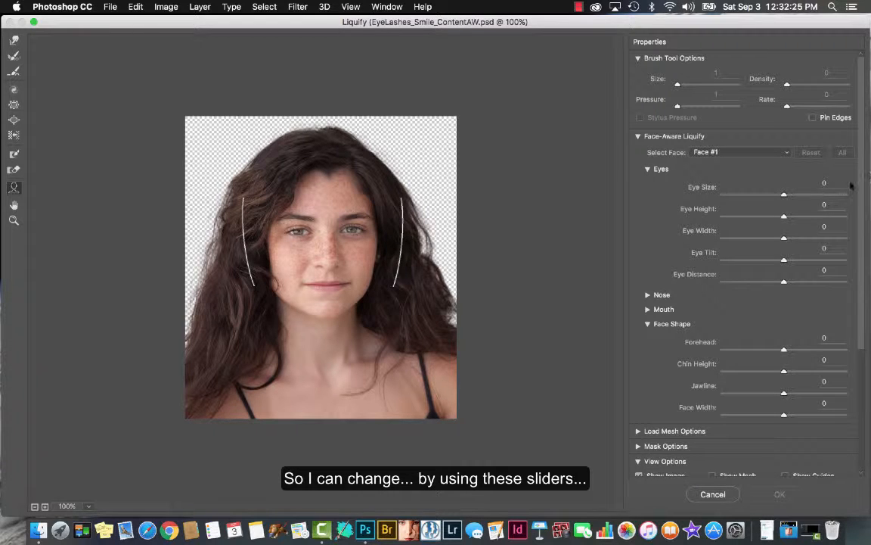
drag(783, 196, 814, 216)
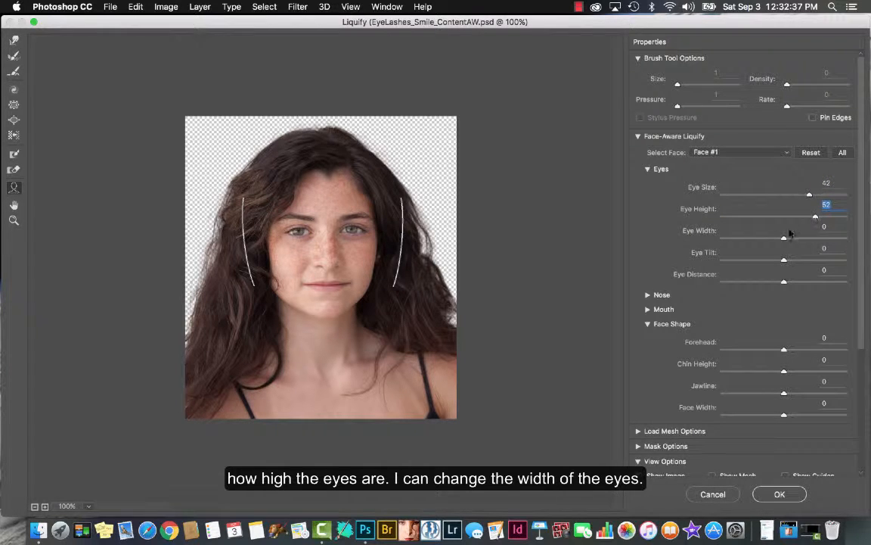
drag(784, 239, 806, 266)
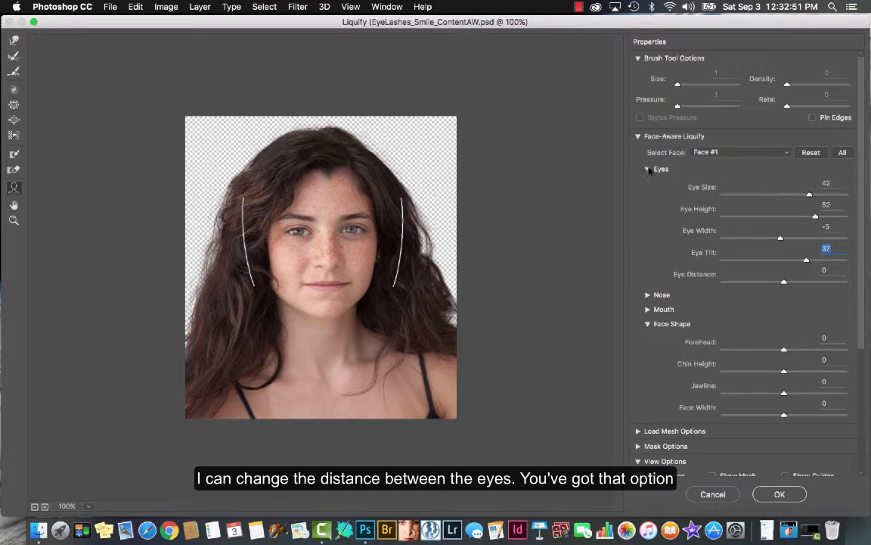
Narrow the woman's nose by setting Nose Width to -78
click(648, 170)
click(648, 183)
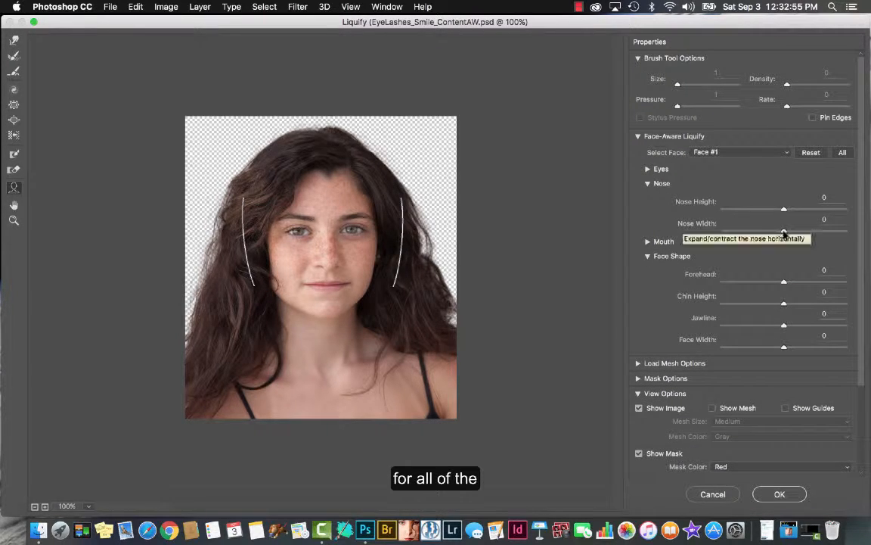
drag(783, 232, 735, 233)
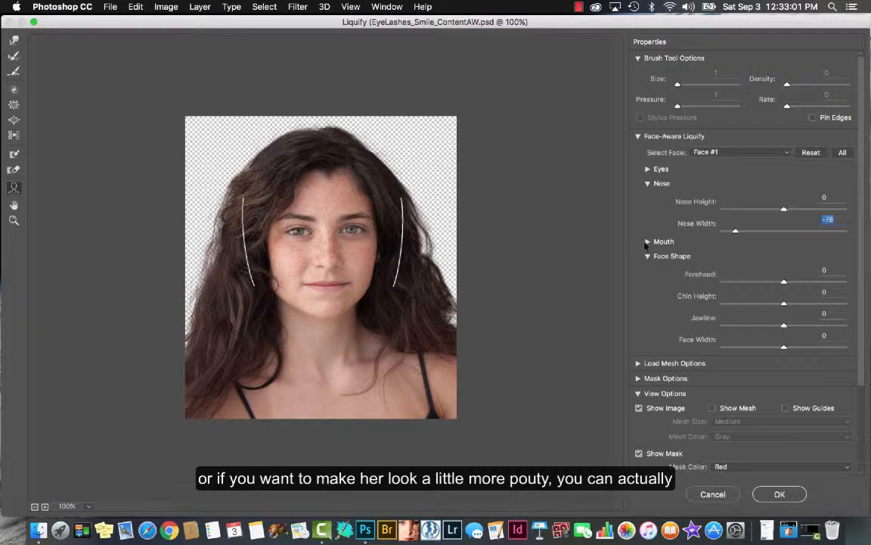
Reshape the mouth with Smile 39, Upper Lip 50, Lower Lip -70 and Mouth Height about 10
click(648, 241)
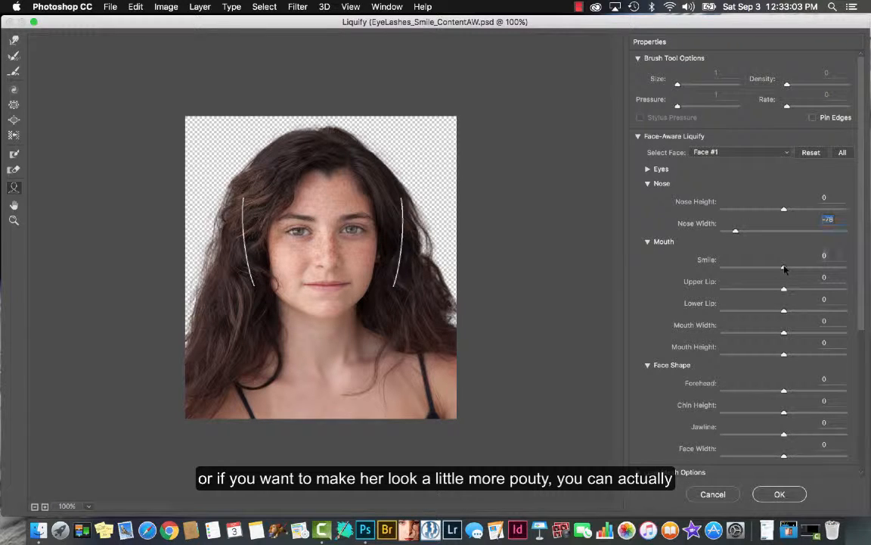
drag(784, 269, 807, 263)
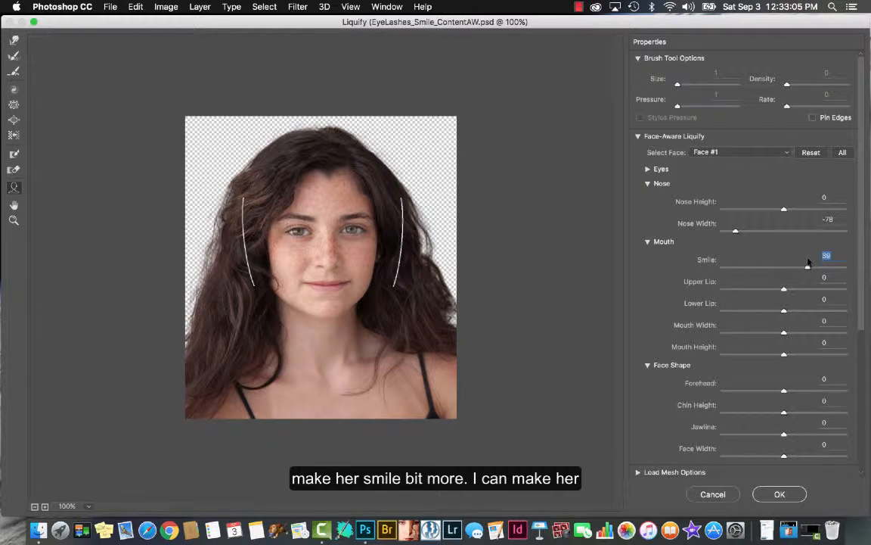
click(784, 290)
drag(783, 290, 805, 286)
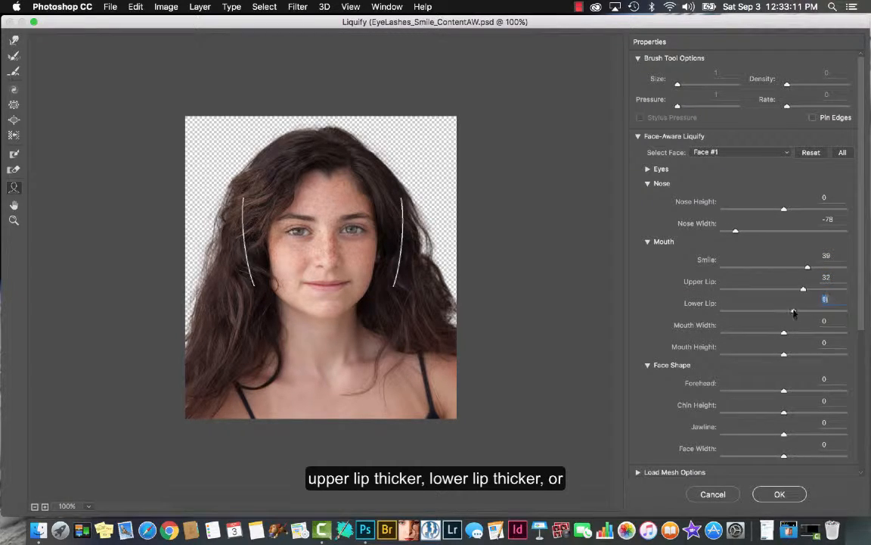
drag(784, 316, 741, 325)
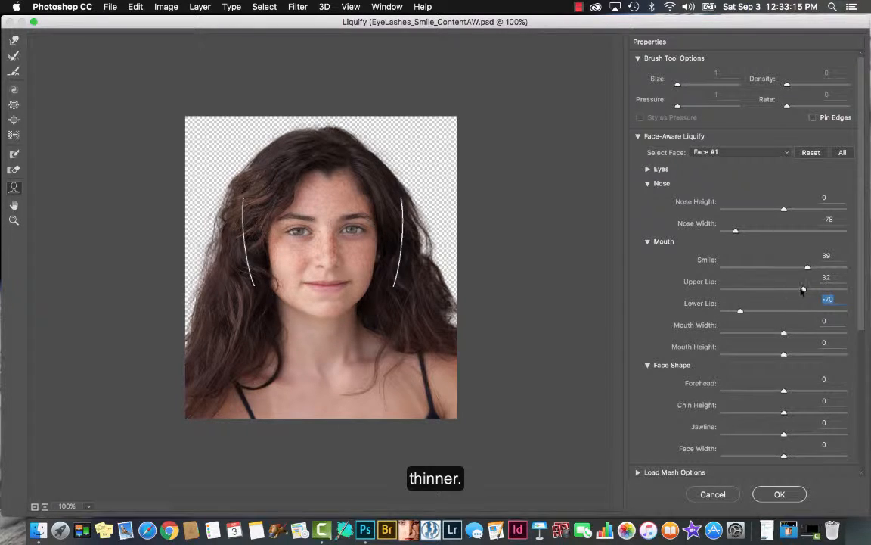
mouse_move(803, 289)
mouse_down()
mouse_move(760, 293)
mouse_move(815, 286)
mouse_up()
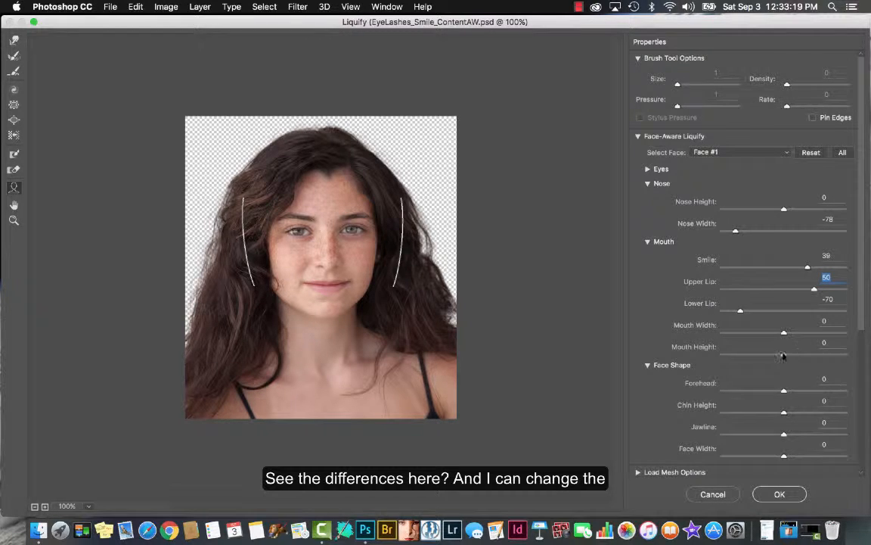
mouse_move(783, 355)
mouse_down()
mouse_move(775, 356)
mouse_move(787, 354)
mouse_up()
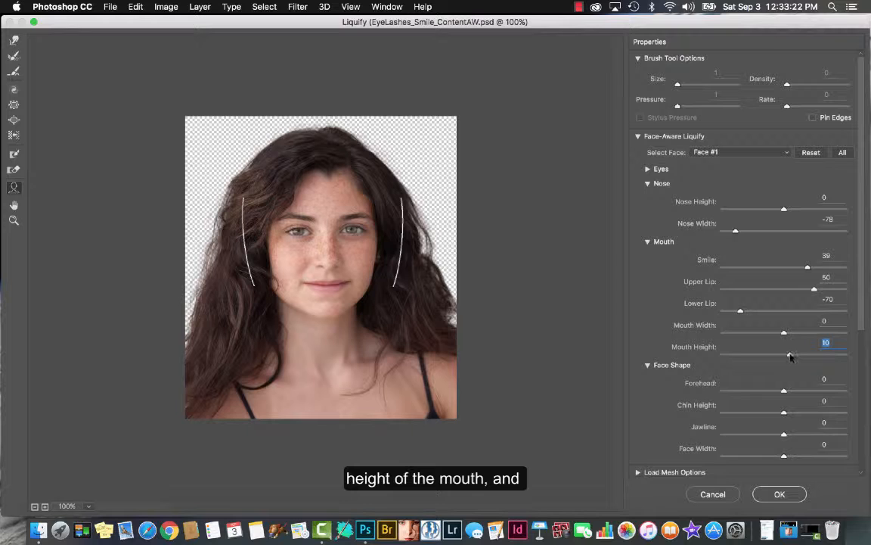
click(647, 242)
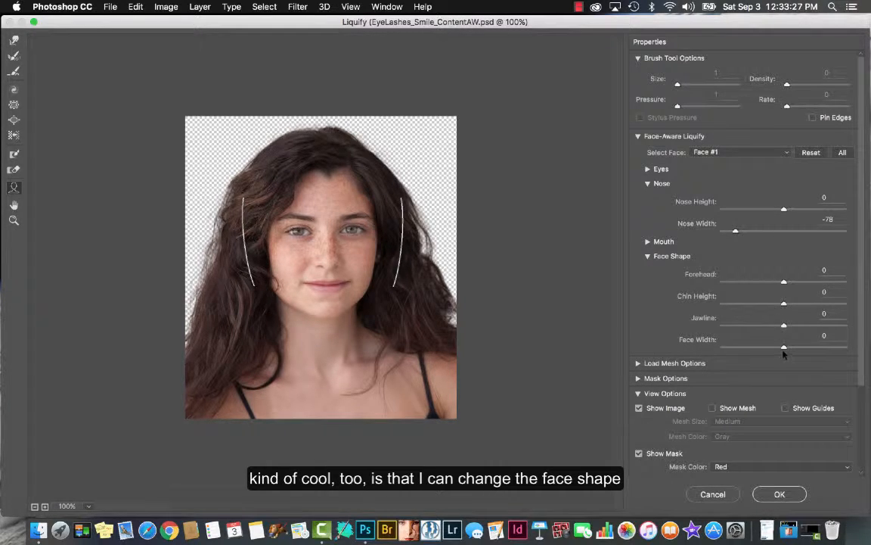
Slim the face with Jawline -39 and Face Width -26, and apply the Liquify filter
drag(784, 348, 755, 353)
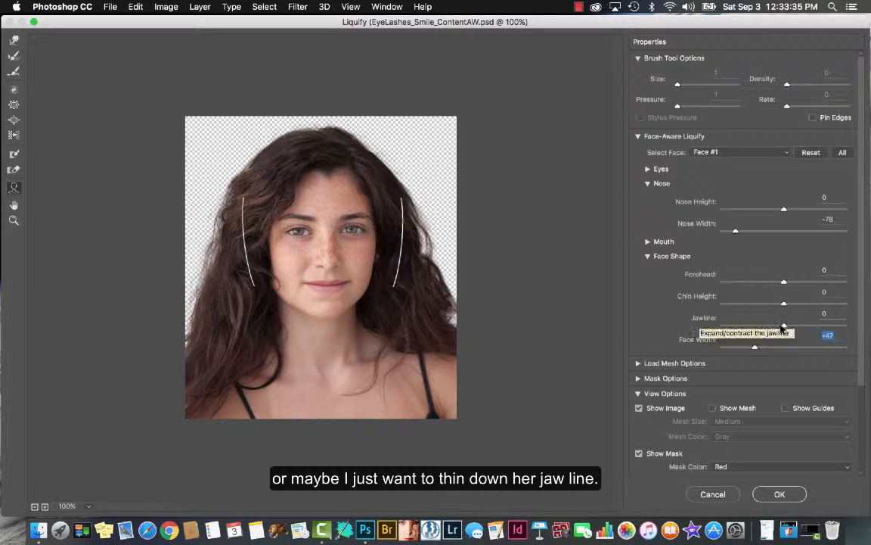
drag(784, 326, 768, 354)
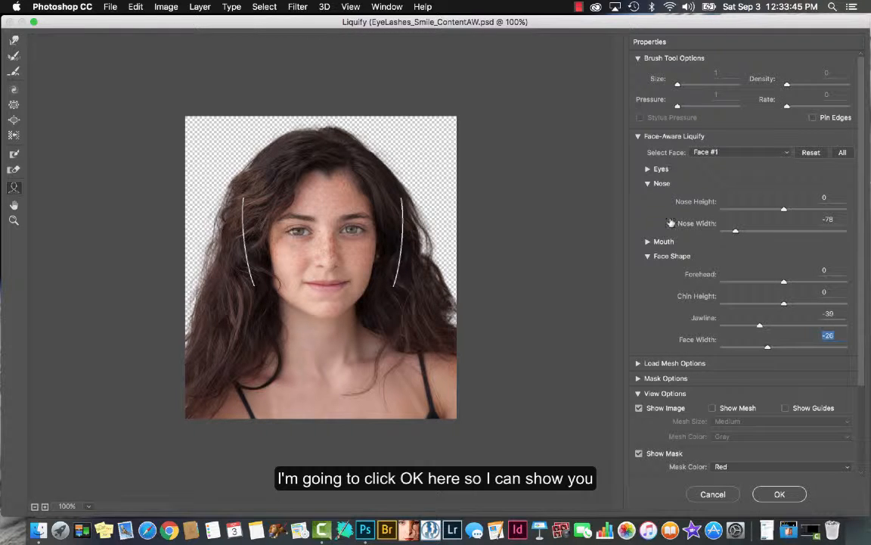
click(777, 494)
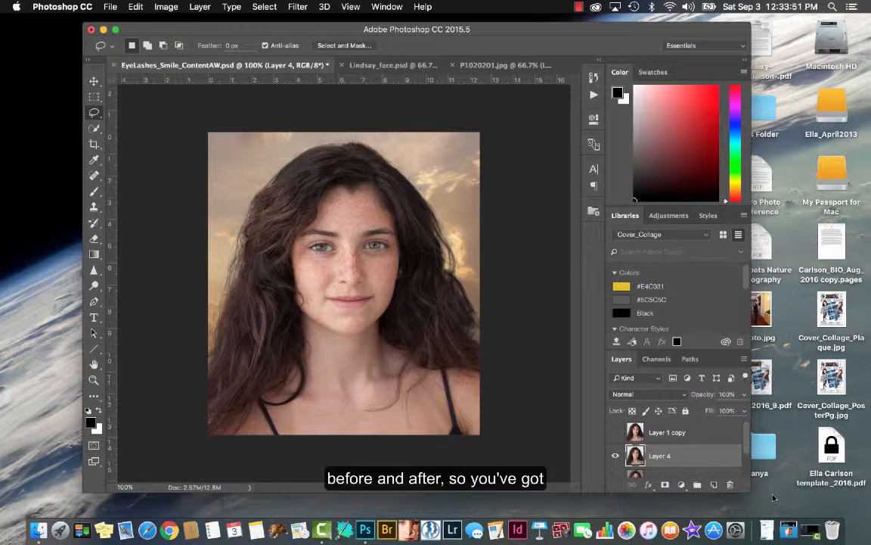
Toggle the Liquify edit off and on to compare the face before and after
key(super+z)
key(super+z)
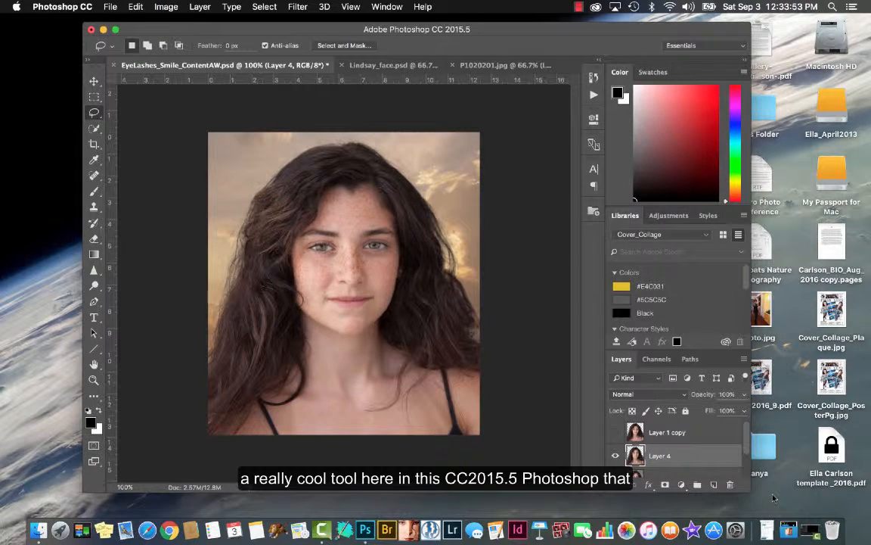